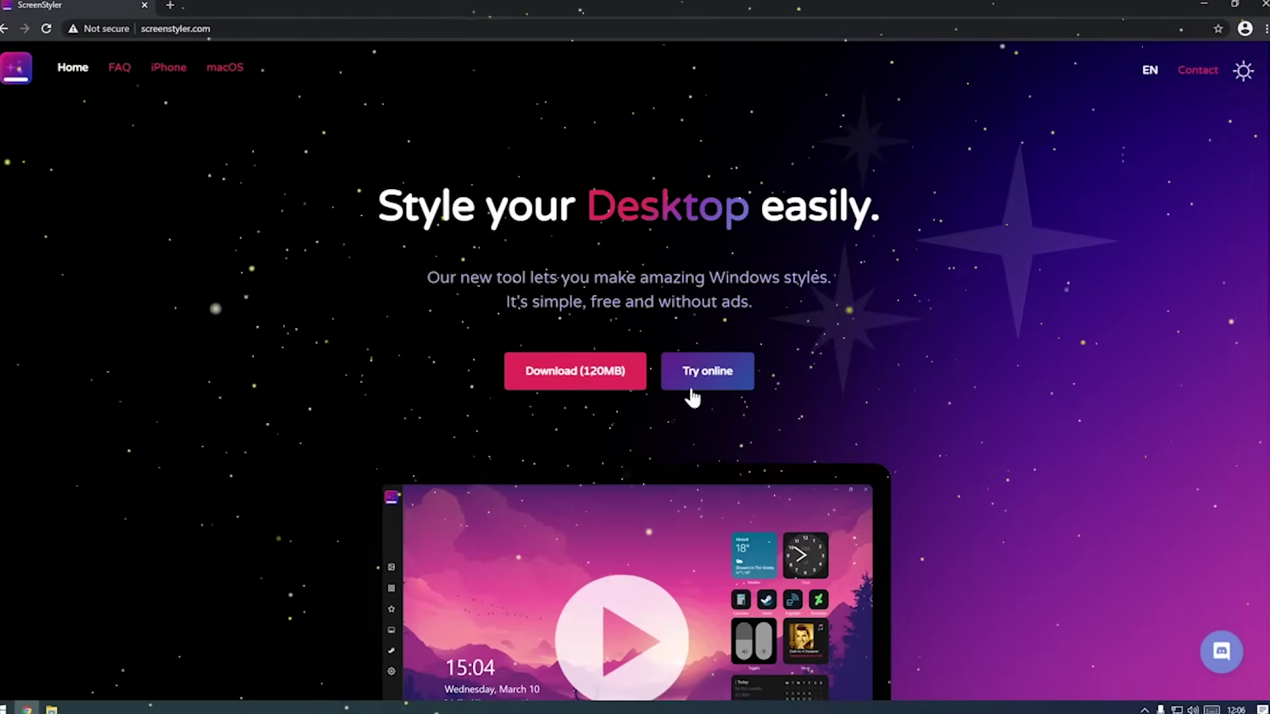
- Look over the ScreenStyler website's feature overview and download the 120 MB Windows installer
scroll(995, 377, down, 20)
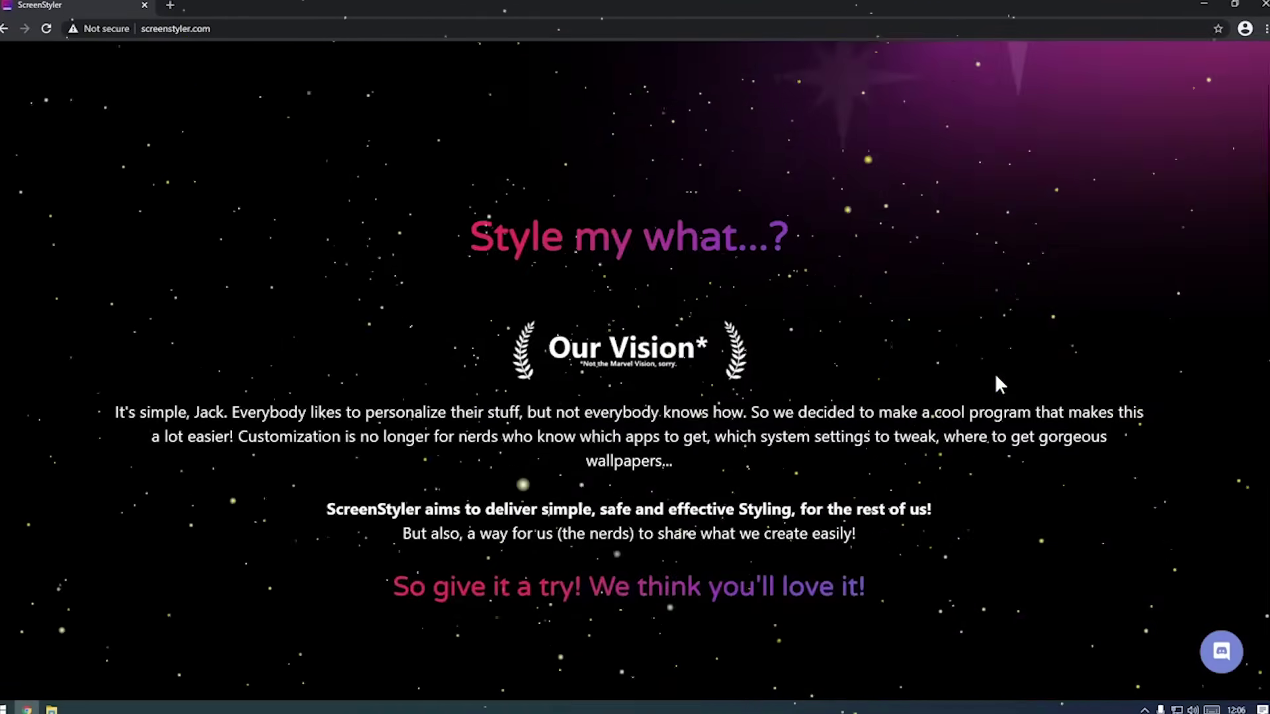
scroll(994, 373, down, 4)
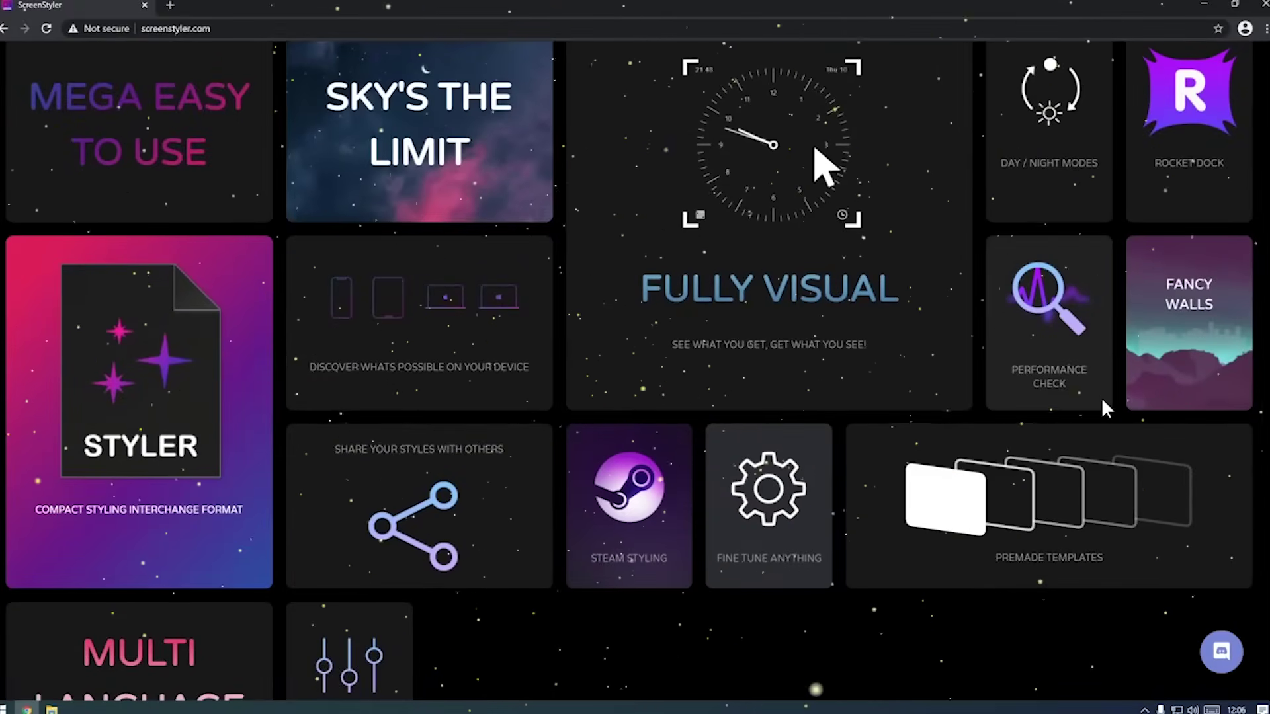
scroll(1102, 401, up, 20)
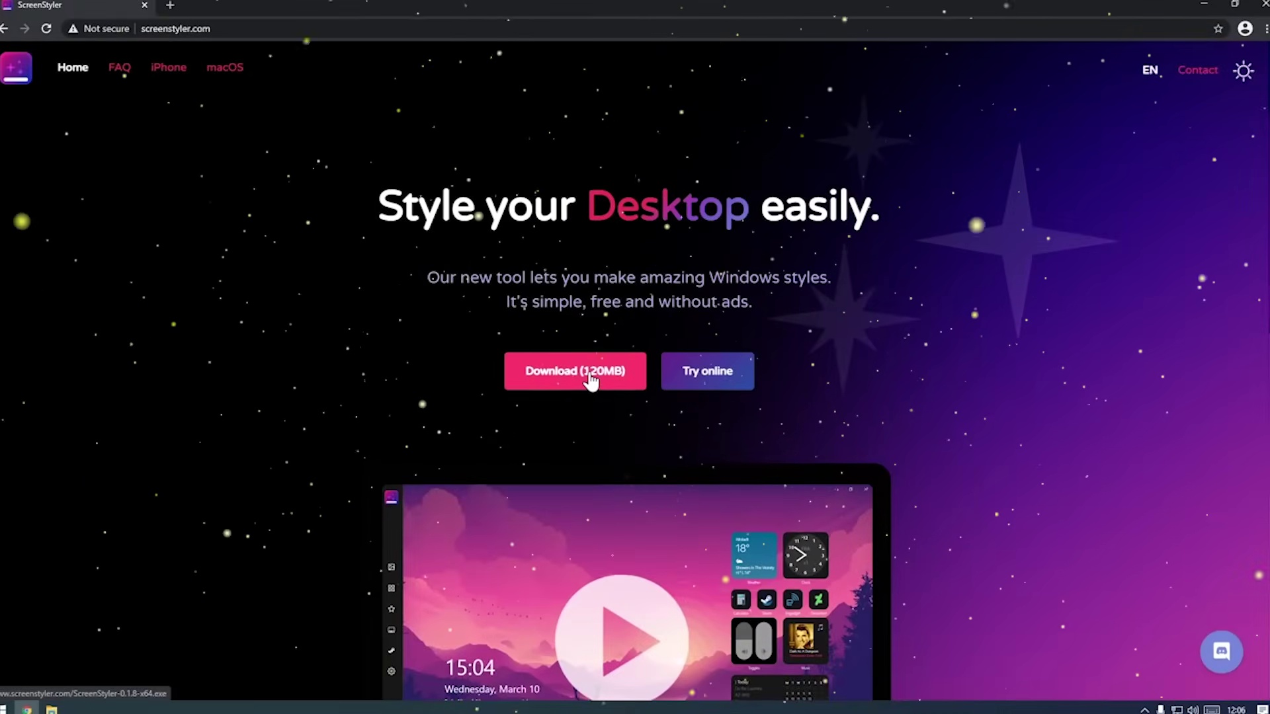
click(590, 380)
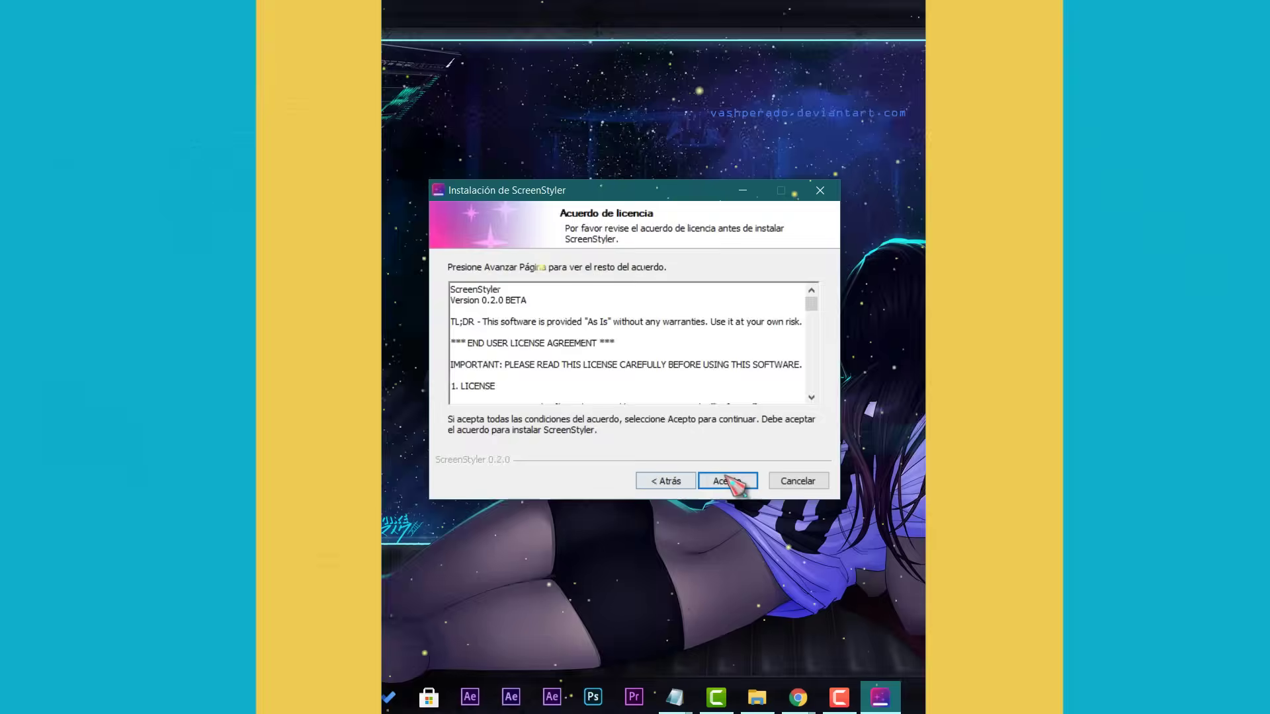
- Accept the ScreenStyler license and install the required Rainmeter with the standard installation, leaving it set to run on completion
click(731, 482)
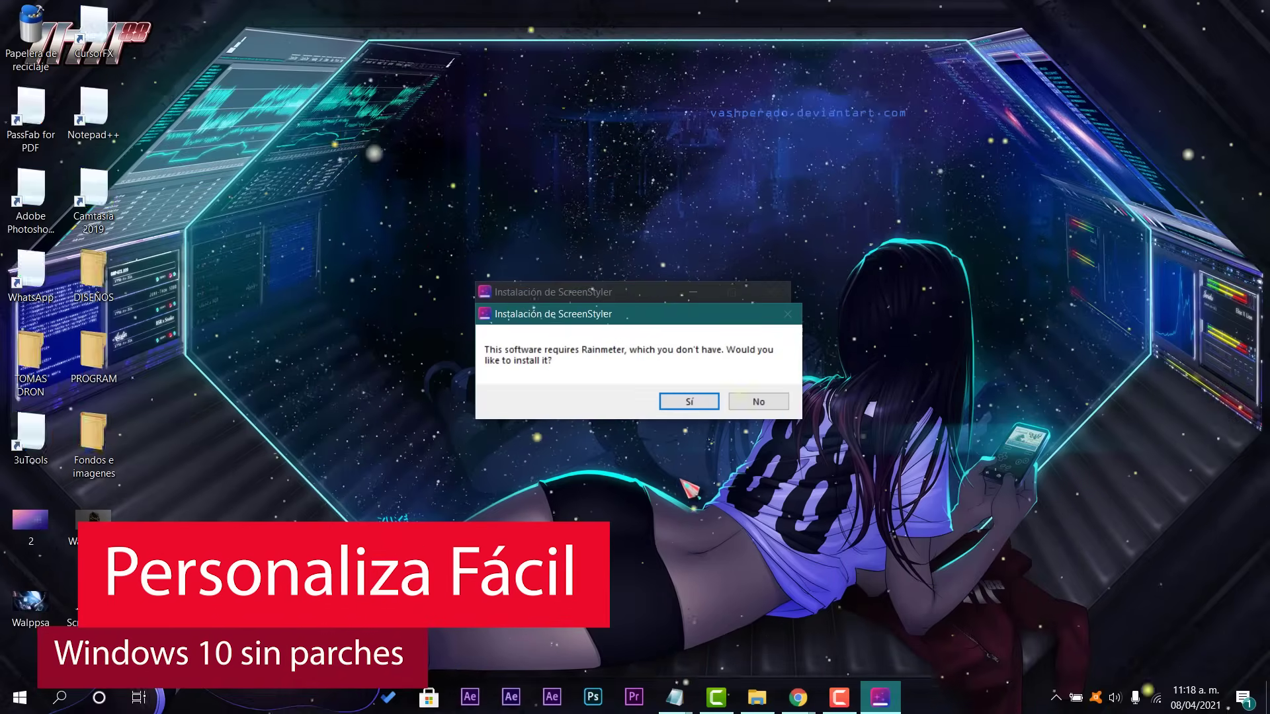
click(639, 386)
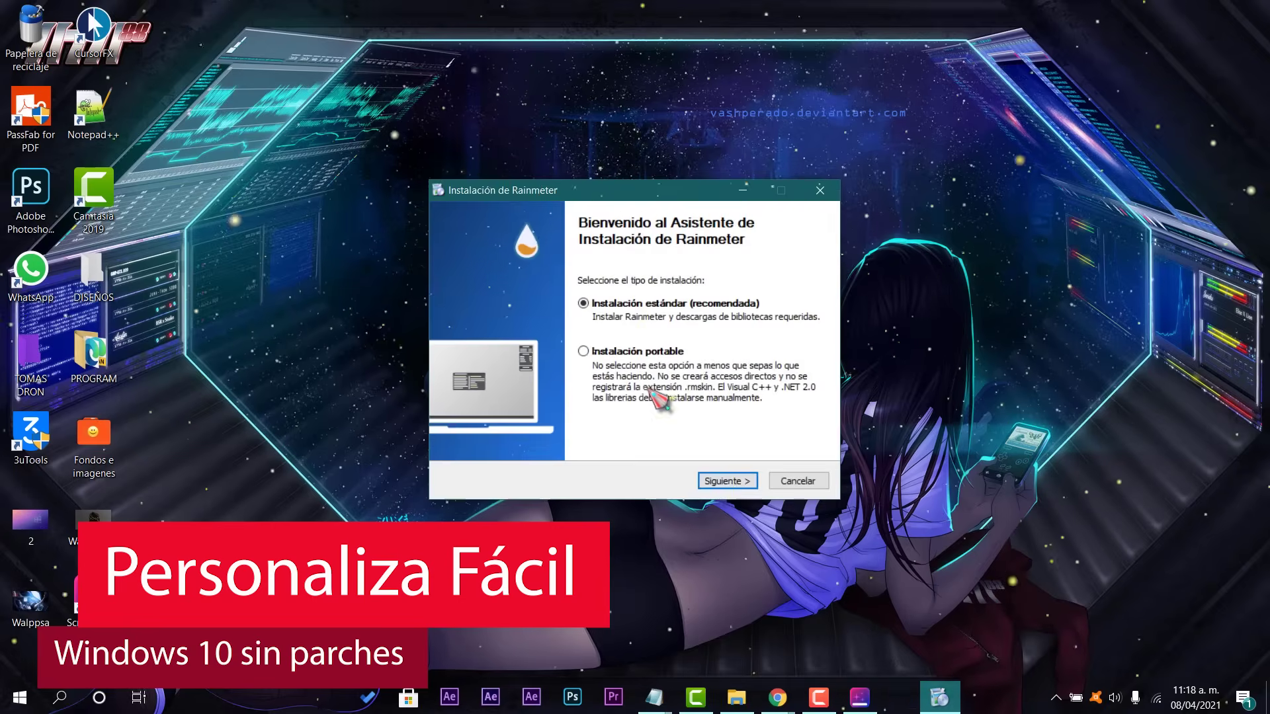
click(732, 481)
click(732, 480)
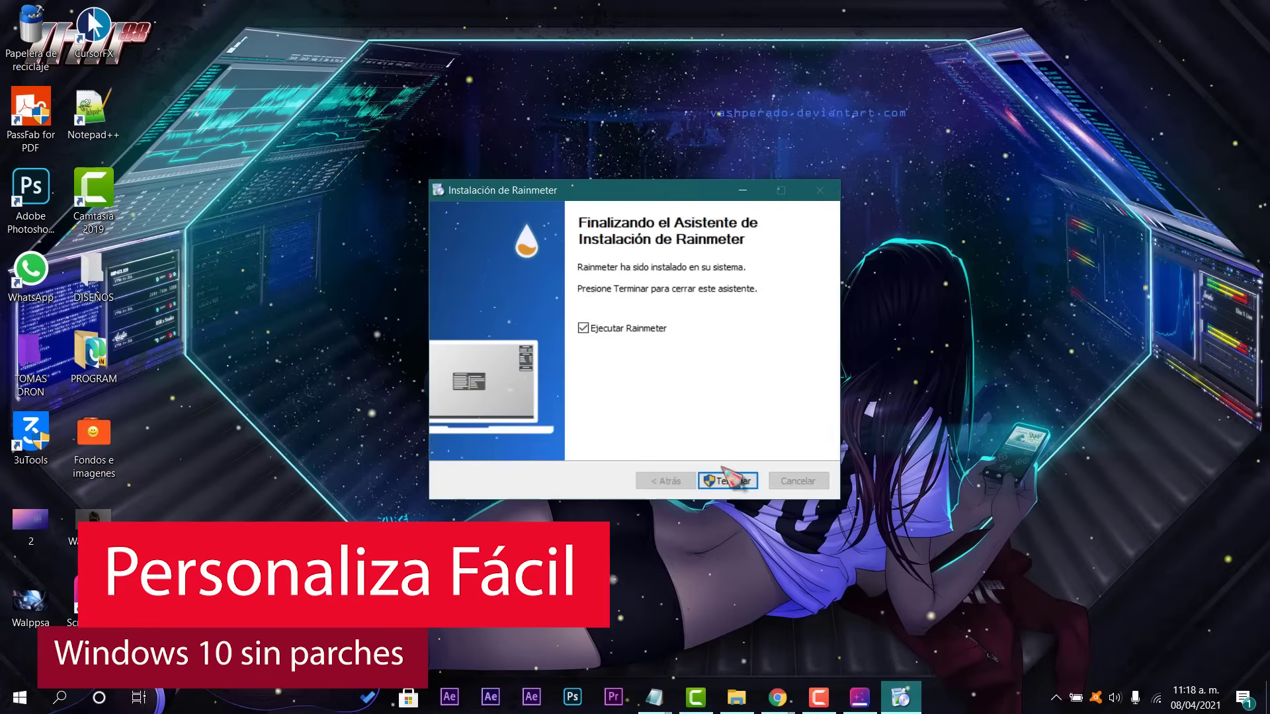
click(746, 482)
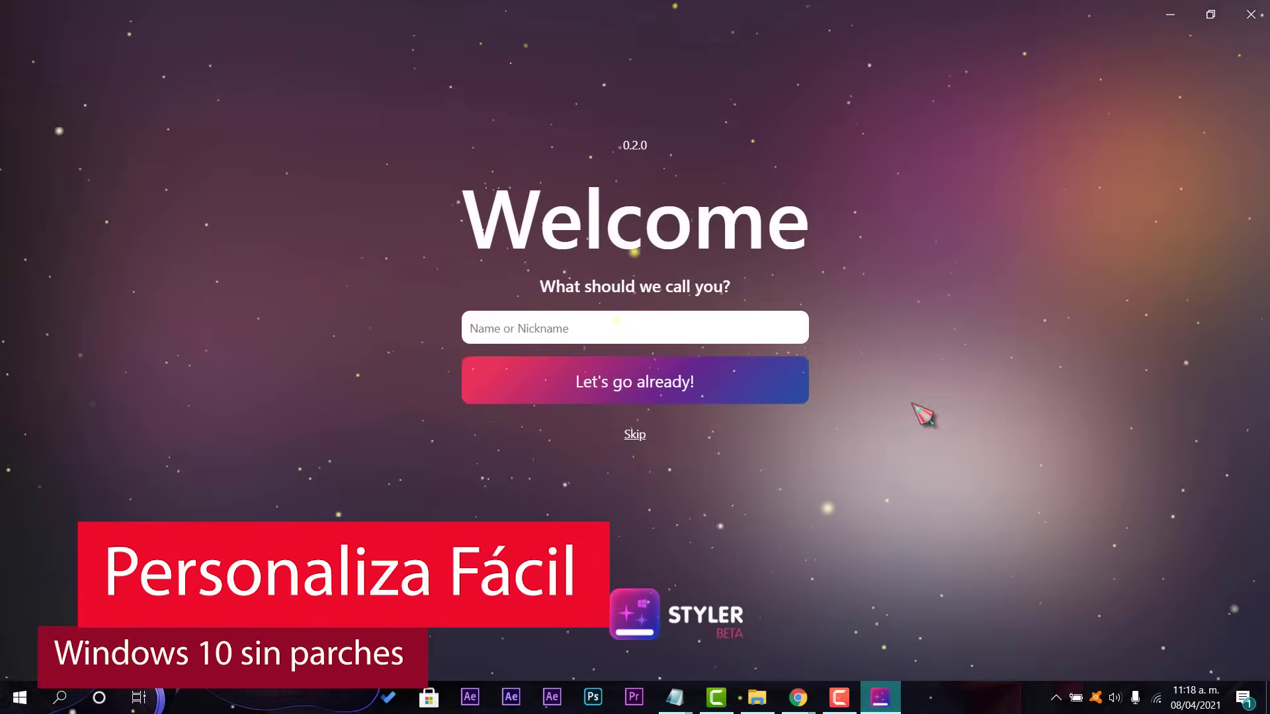
- Enter a nickname on the welcome screen and proceed to the style overview
text(M)
key(Caps_Lock)
text(asterTutos)
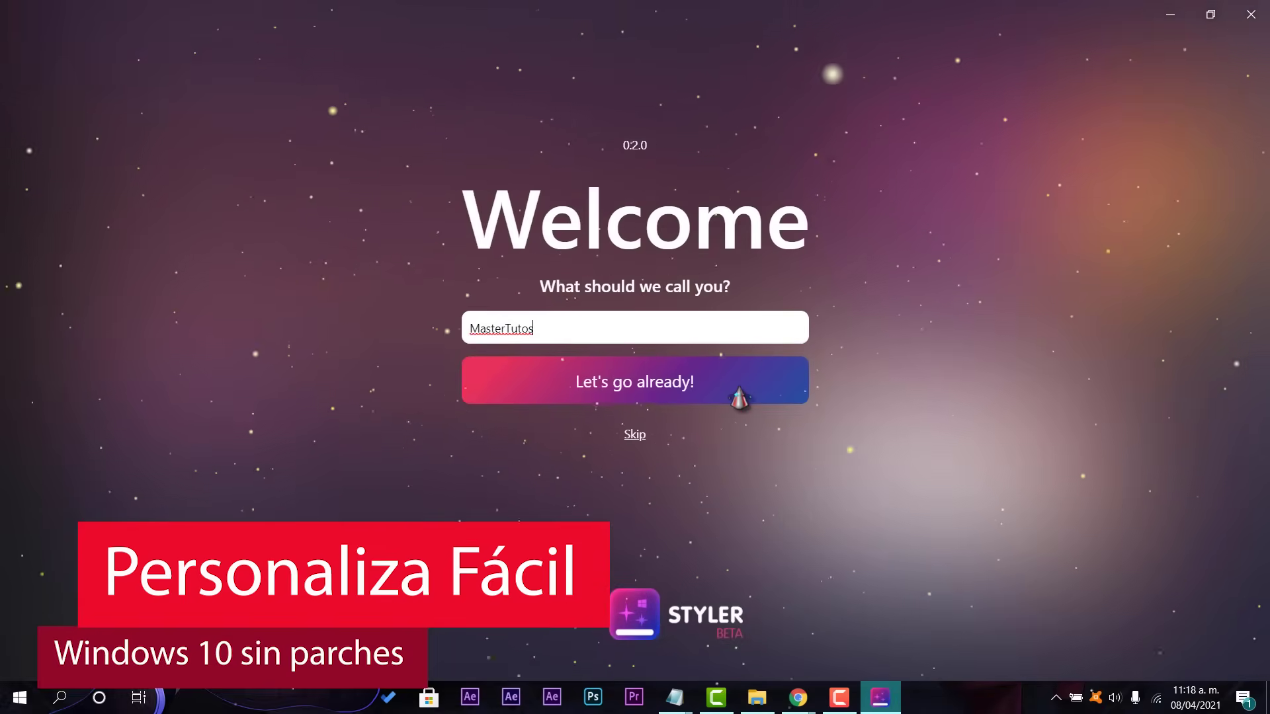
click(738, 394)
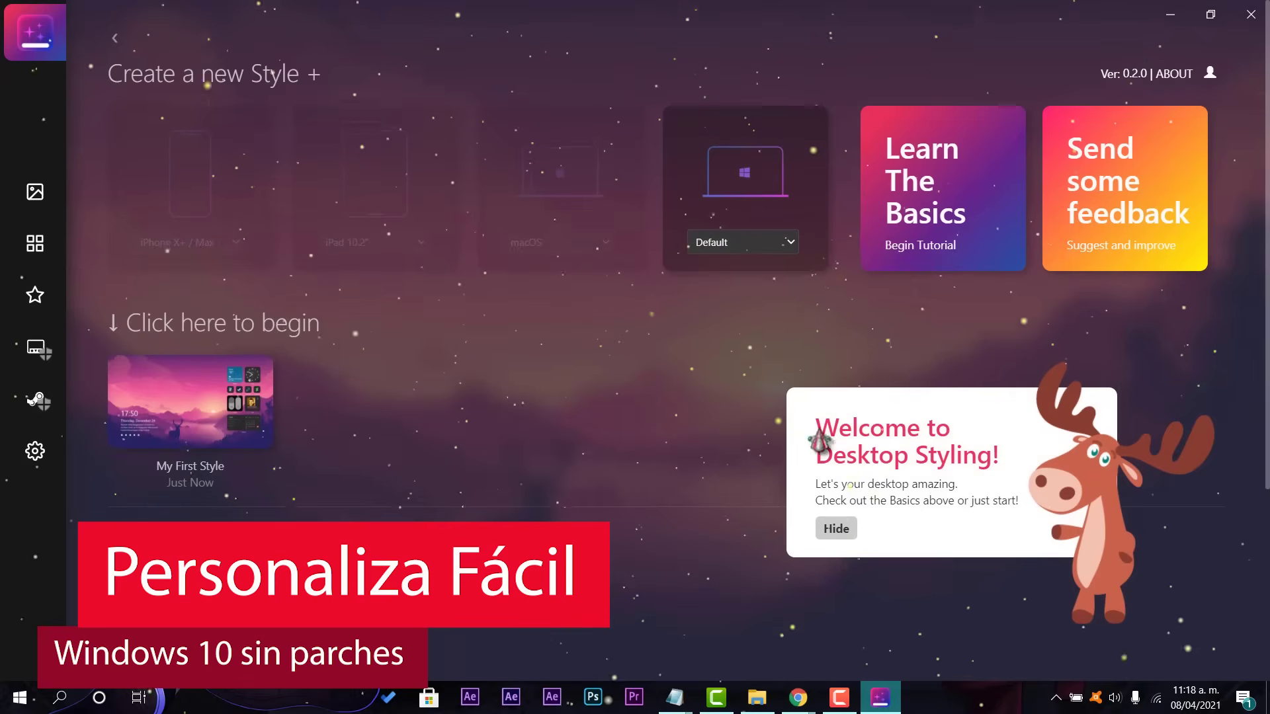
- Open the My First Style project and hide the Desktop Styling welcome message
scroll(623, 260, down, 4)
scroll(663, 329, up, 4)
click(211, 400)
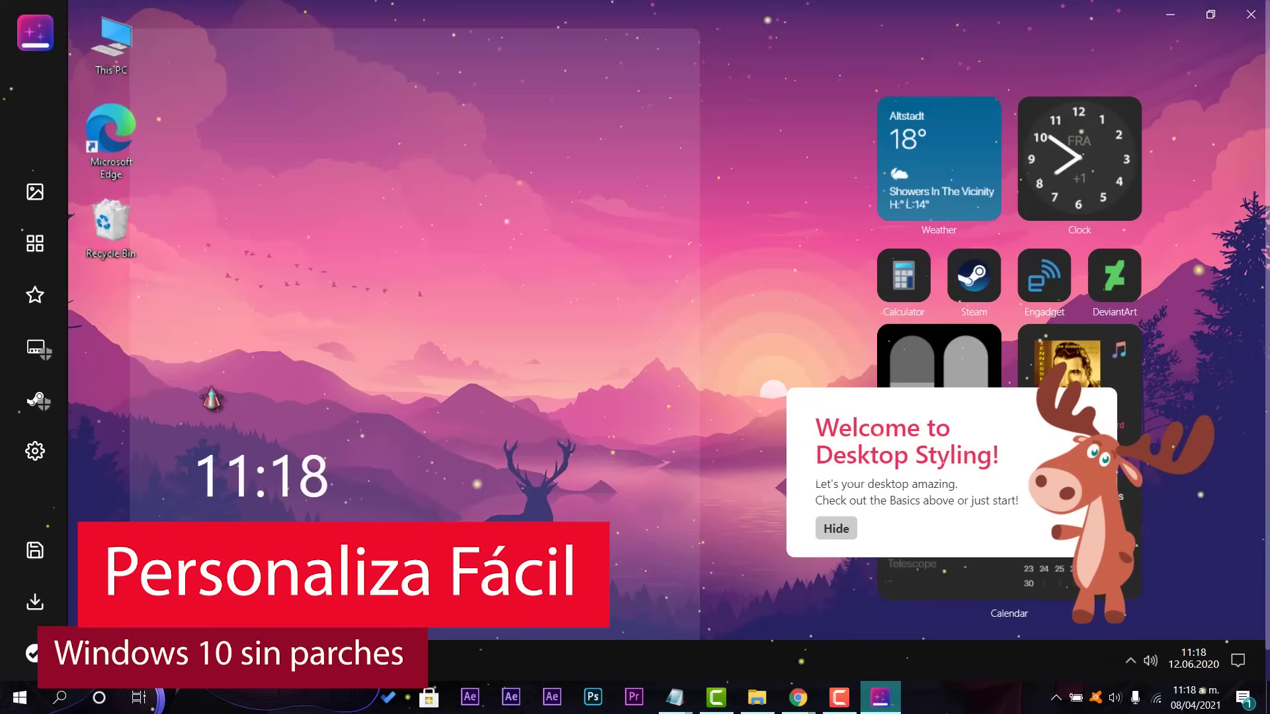
click(853, 529)
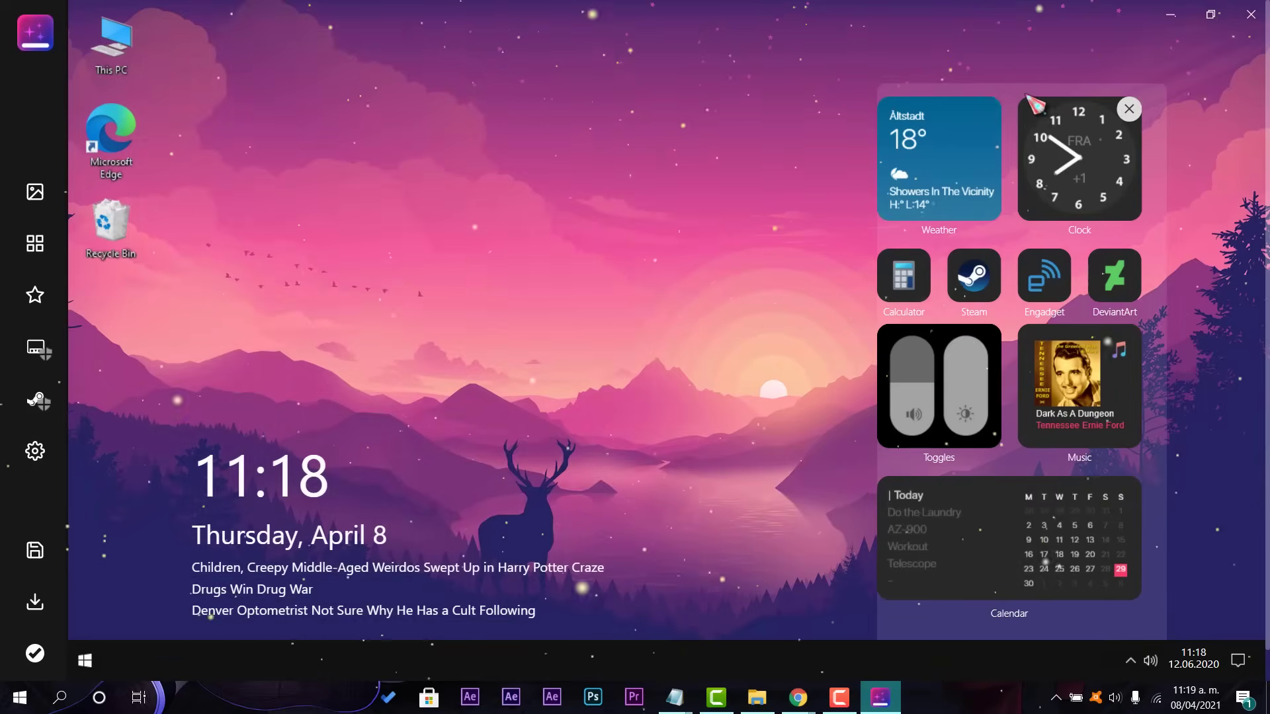
- Move the widget grid into the desktop's upper-right corner, widen it, and remove its Calendar and Music widgets
drag(1043, 558, 1031, 491)
drag(1115, 597, 1249, 616)
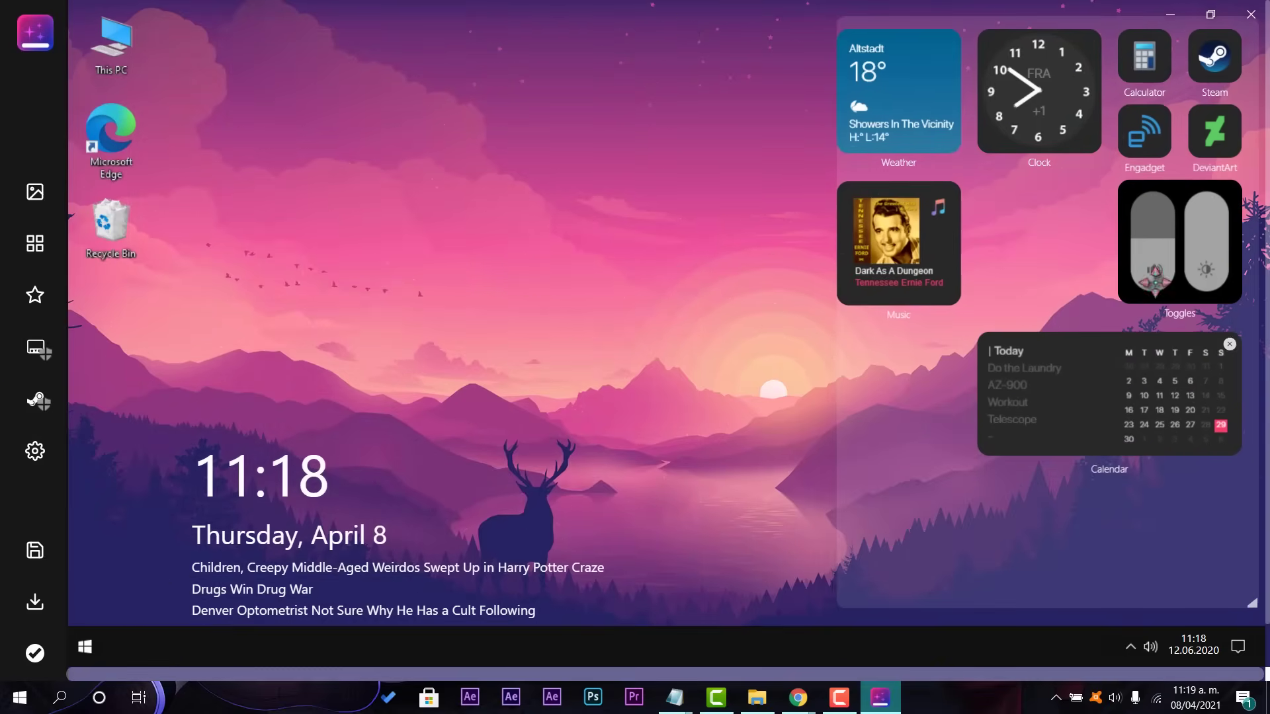
drag(915, 254, 1062, 313)
drag(1045, 89, 1032, 210)
drag(1250, 602, 1251, 447)
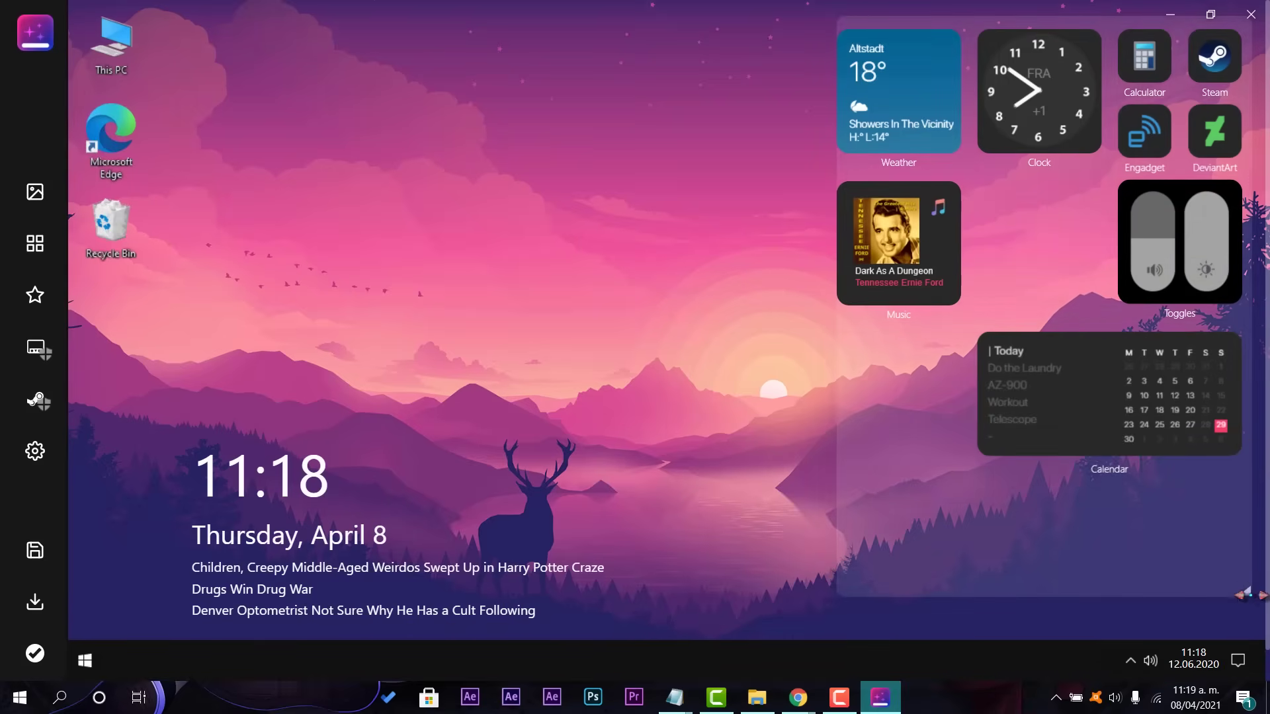
click(1227, 346)
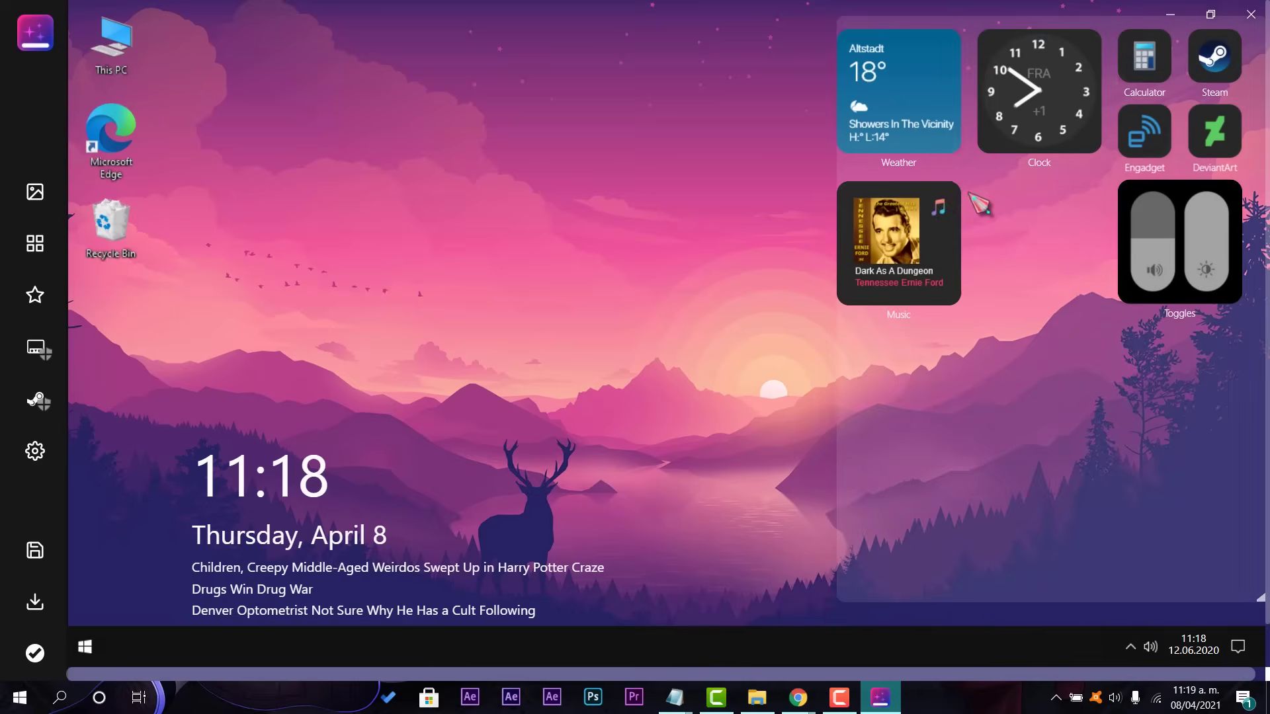
- Try blue solid colors and the orange marble wallpaper as the desktop background
click(35, 191)
click(133, 115)
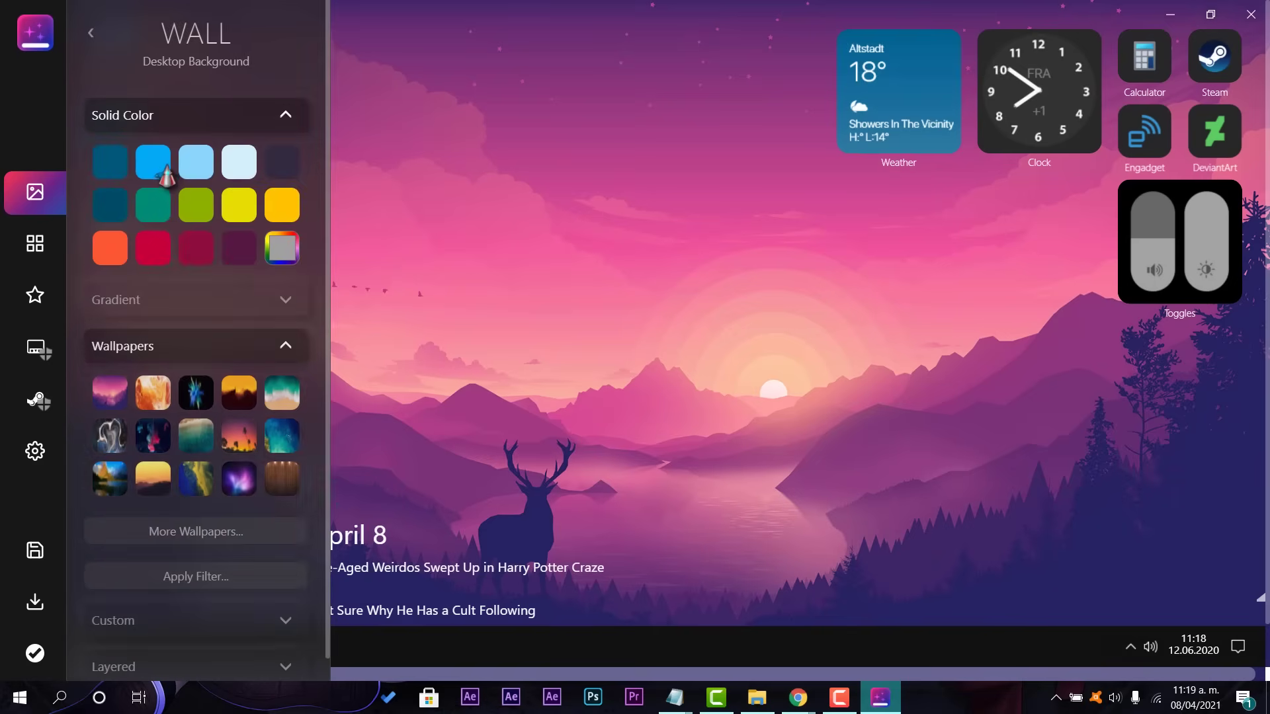
click(159, 167)
click(110, 162)
click(110, 393)
click(153, 393)
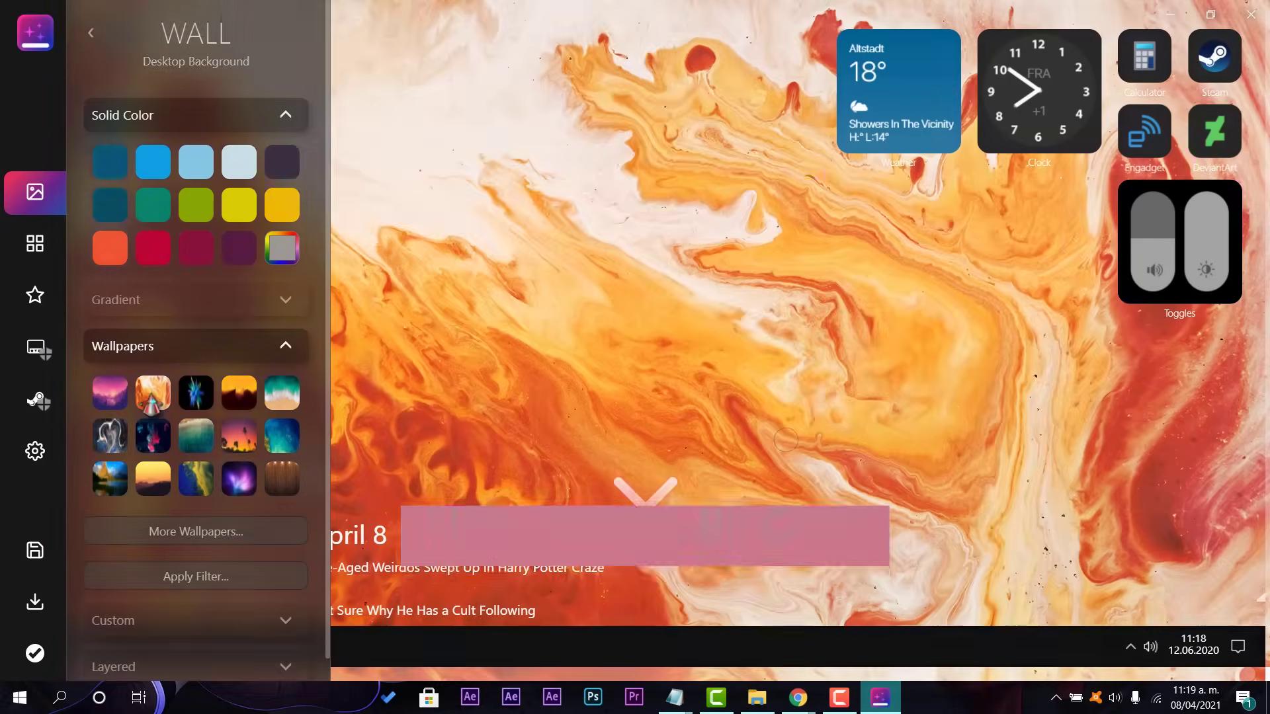
- Try further sample wallpapers, view the additional wallpaper sources, and restore the pink mountain sunset wallpaper
click(195, 393)
click(110, 436)
scroll(198, 462, down, 1)
click(210, 511)
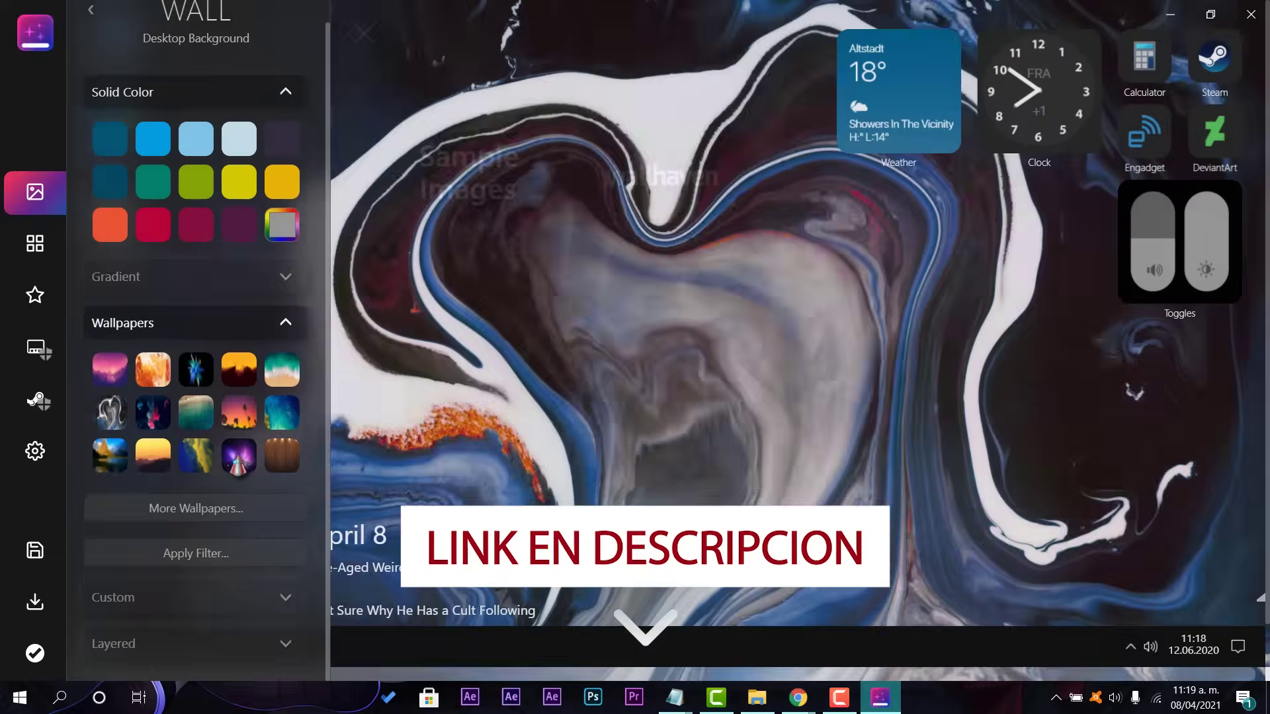
click(239, 455)
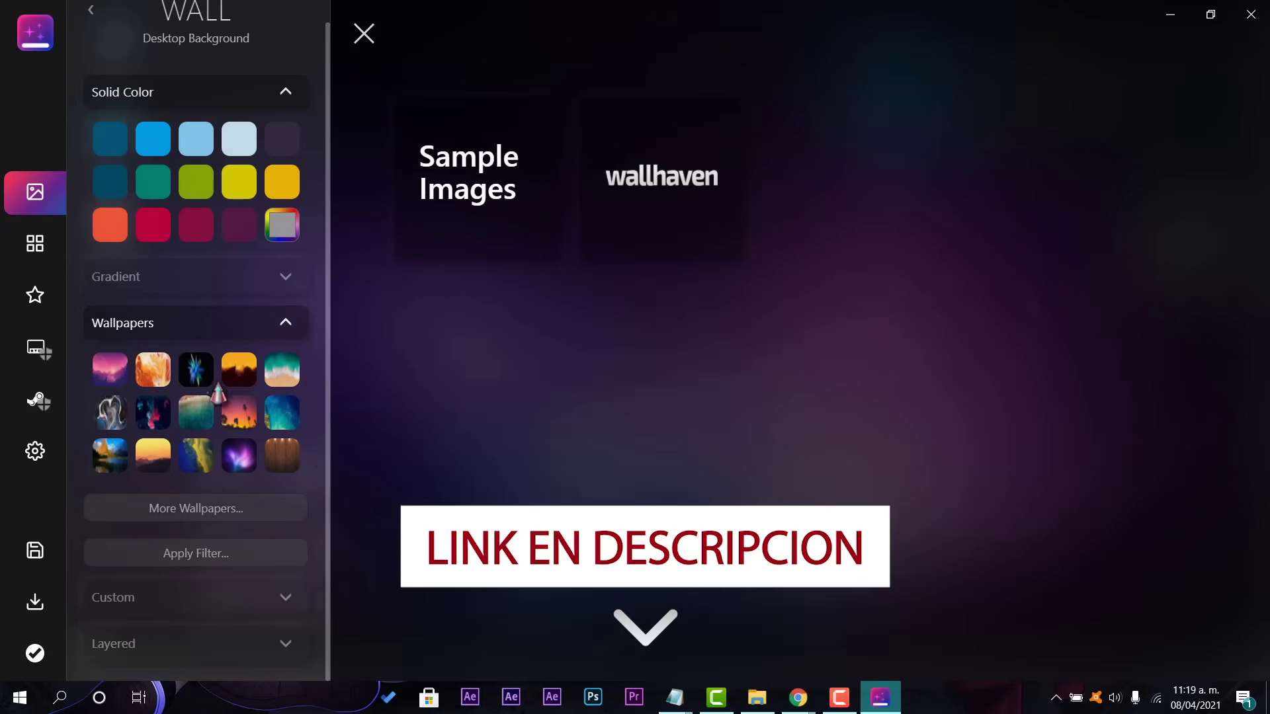
click(364, 35)
click(111, 374)
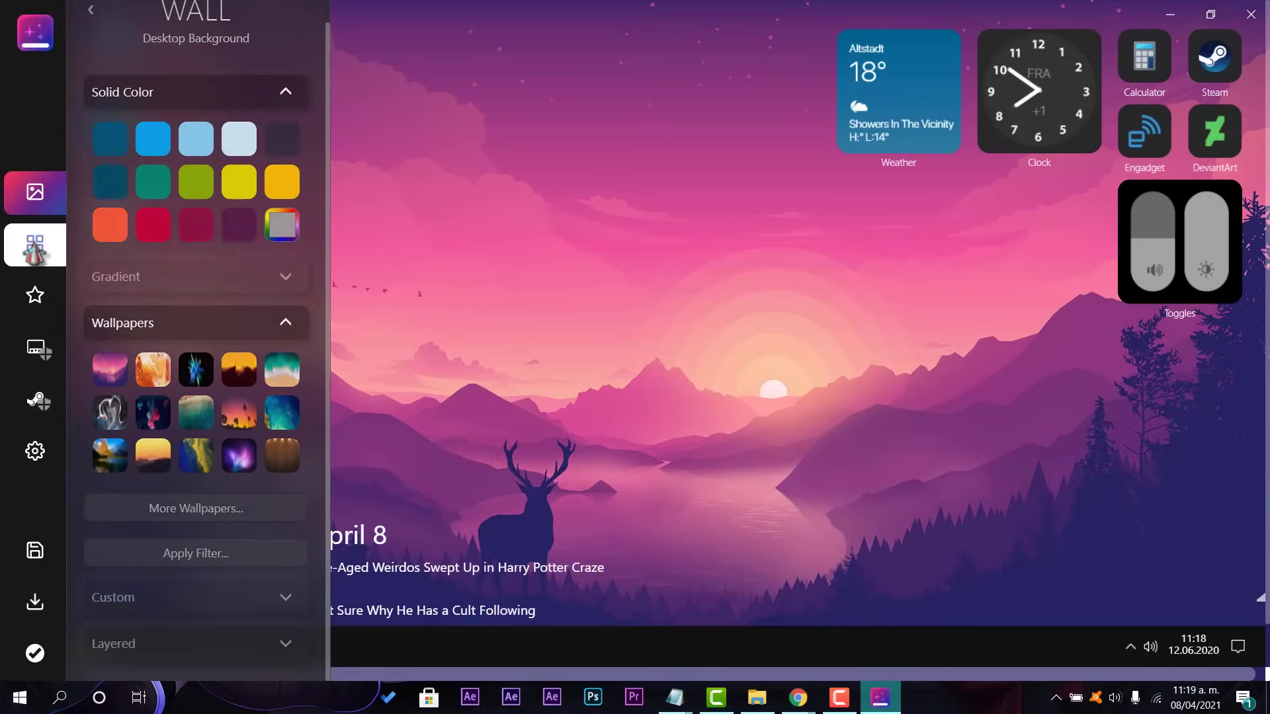
click(197, 275)
click(197, 275)
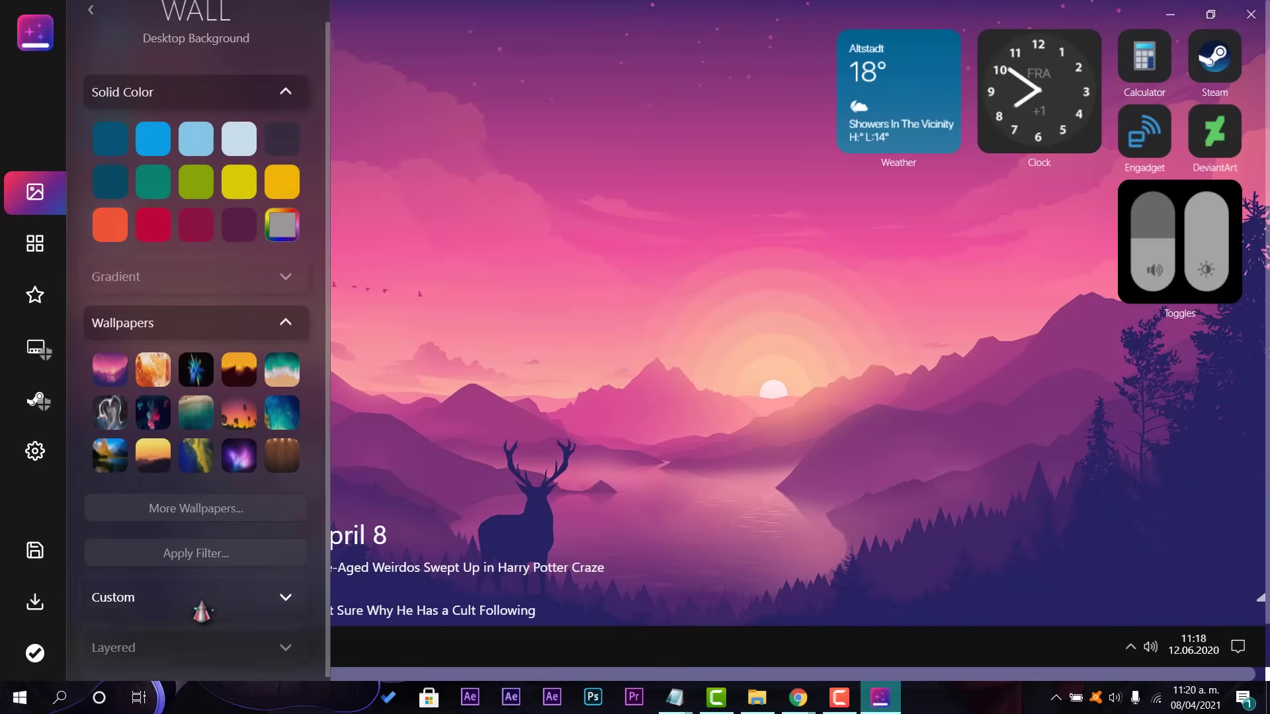
- Add the iOS-inspired Battery widget to the widget grid below Weather
click(35, 243)
scroll(145, 368, down, 8)
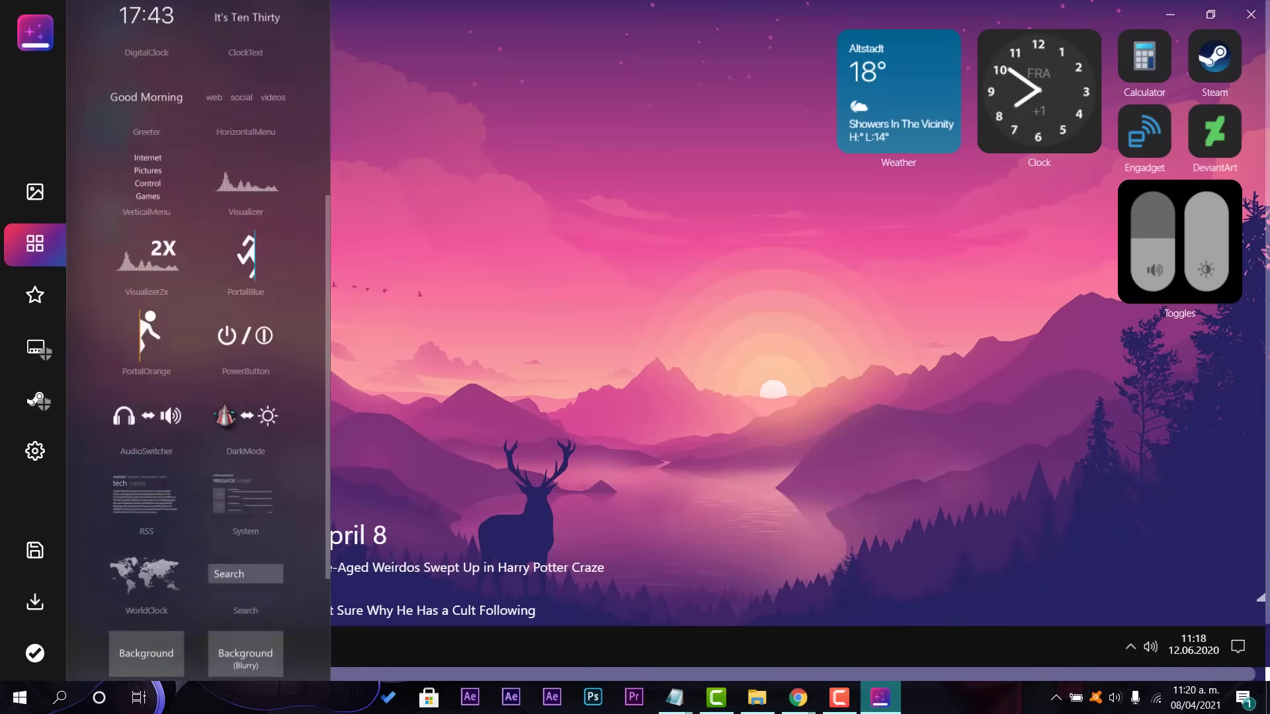
click(245, 555)
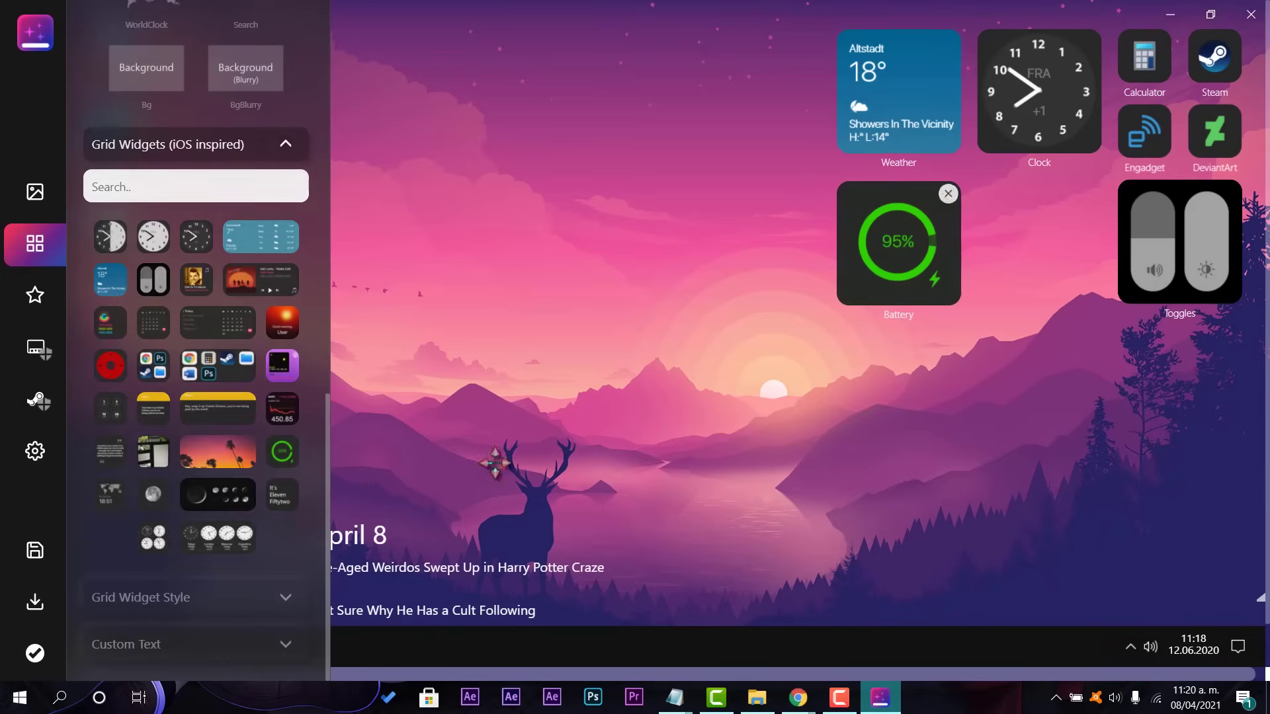
- Review the Grid Widget Style and Custom Text settings, and add the MediaControl widget beside Battery
click(140, 597)
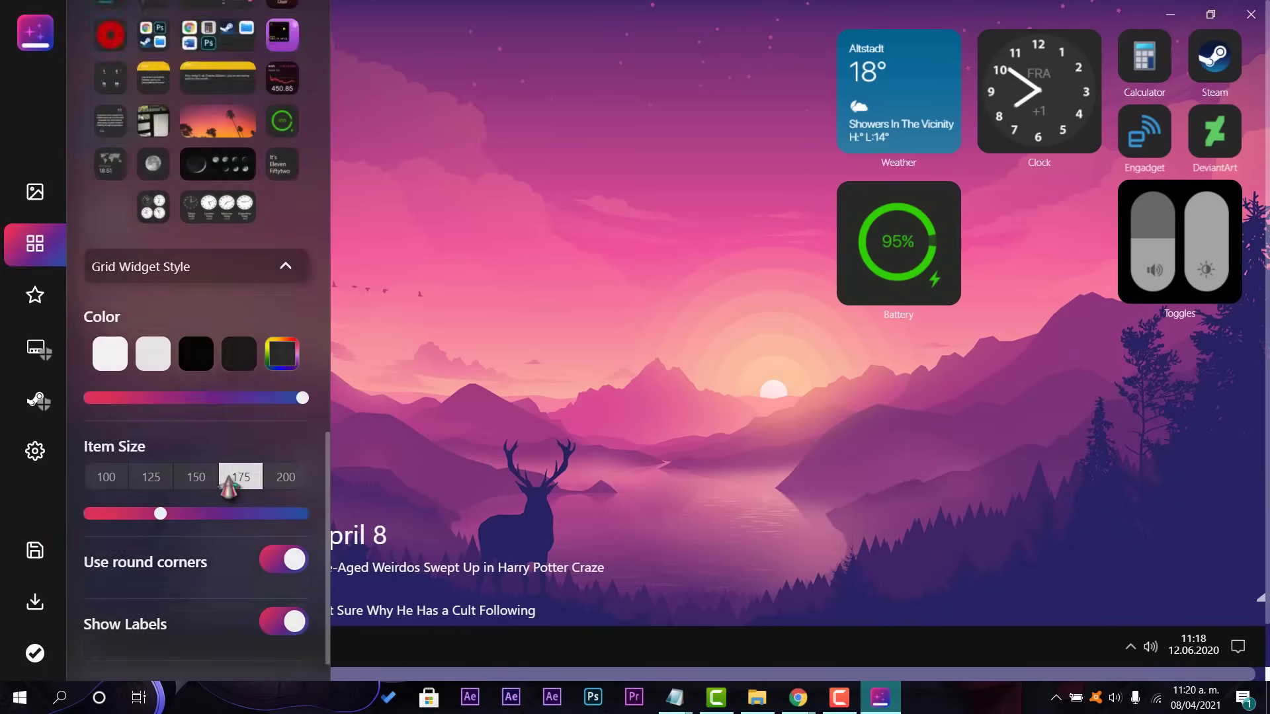
click(281, 305)
click(162, 642)
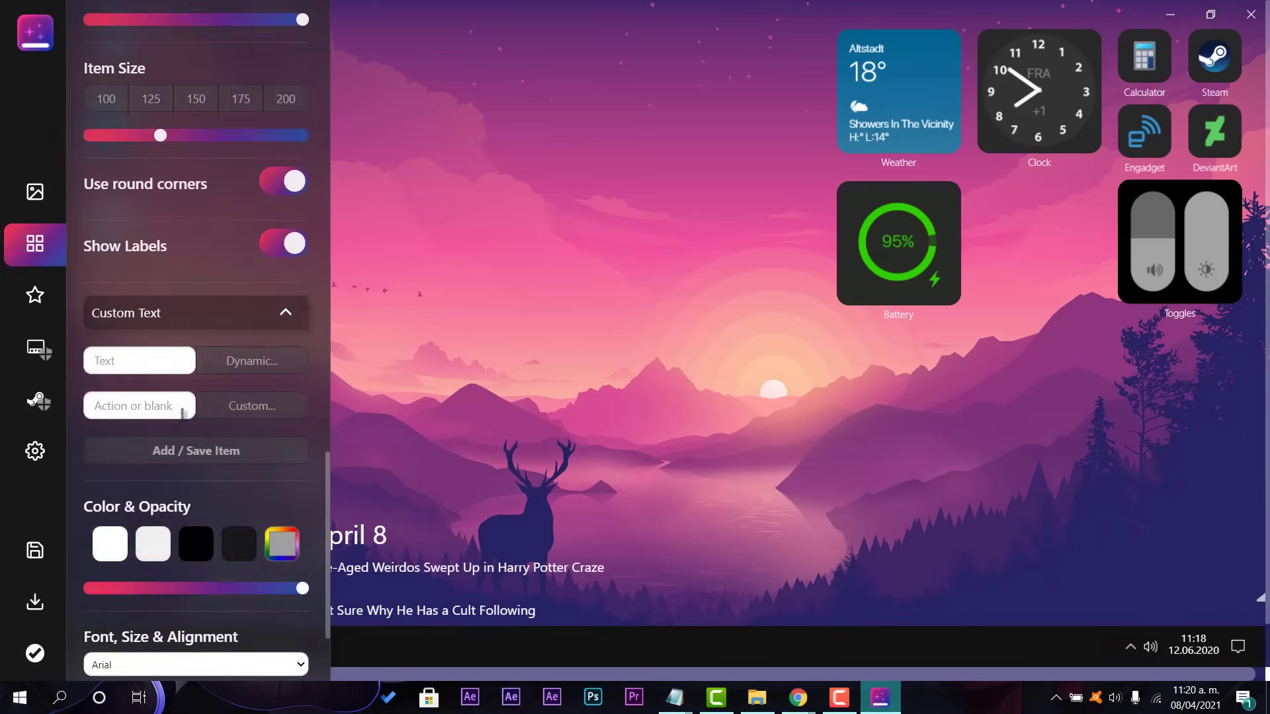
scroll(208, 489, up, 12)
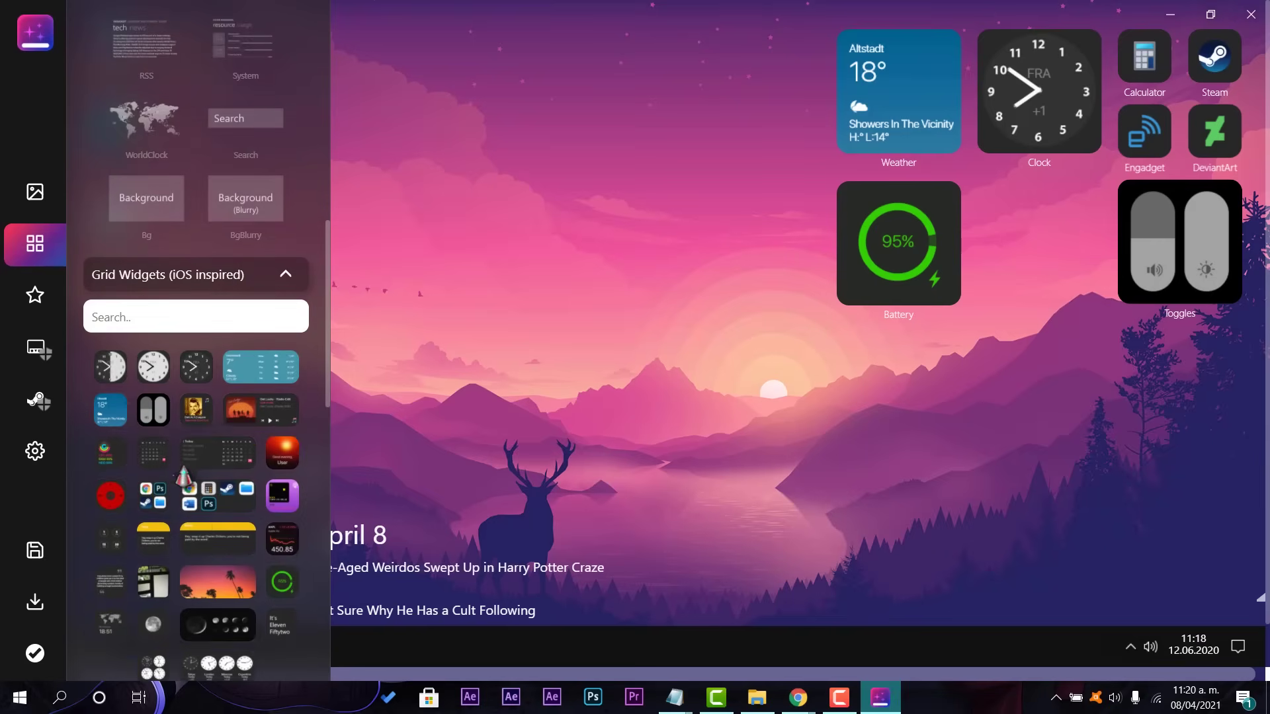
scroll(136, 487, up, 12)
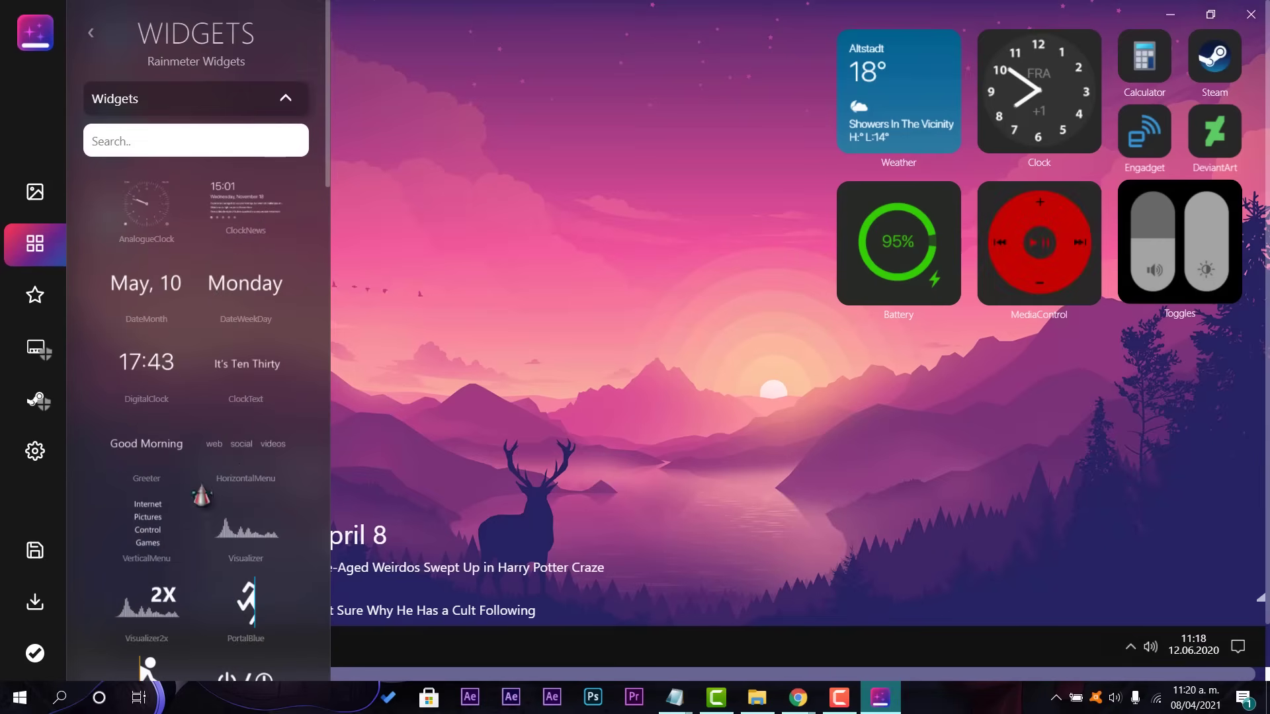
- Add the Visualizer widget along the desktop's top edge and shift the clock and news widget up and to the left
scroll(202, 494, down, 3)
click(246, 285)
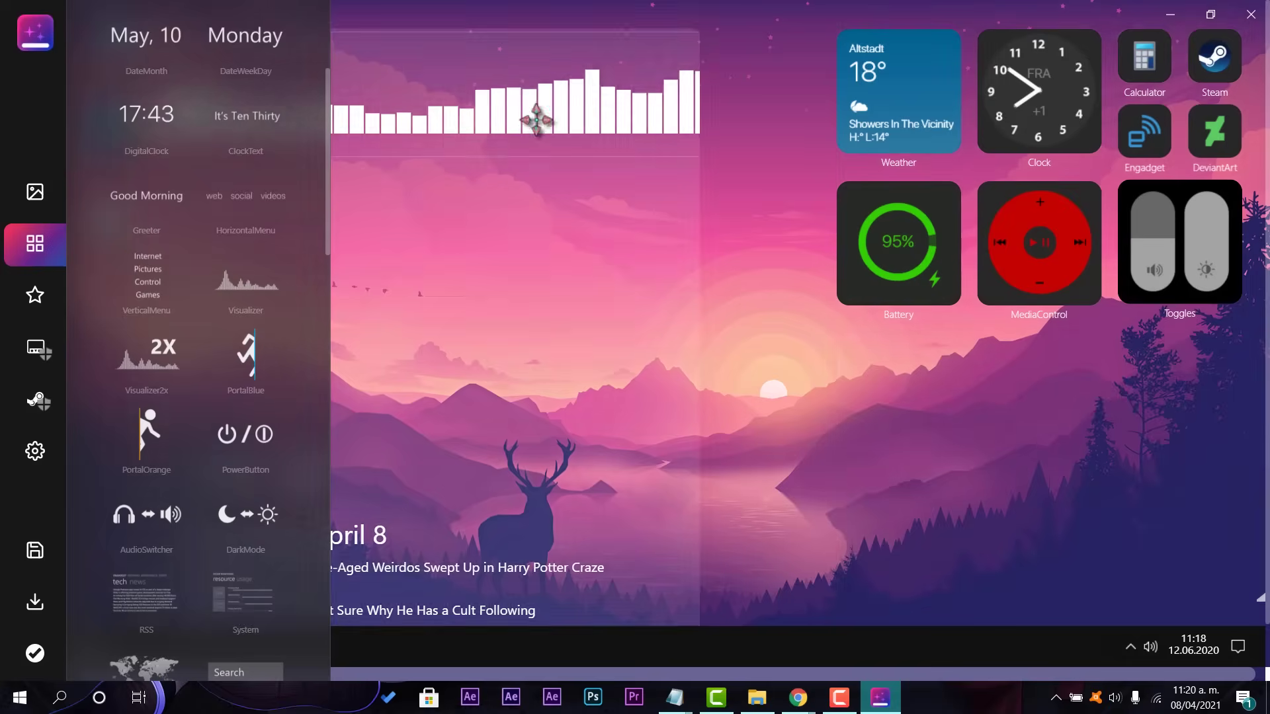
drag(535, 120, 561, 51)
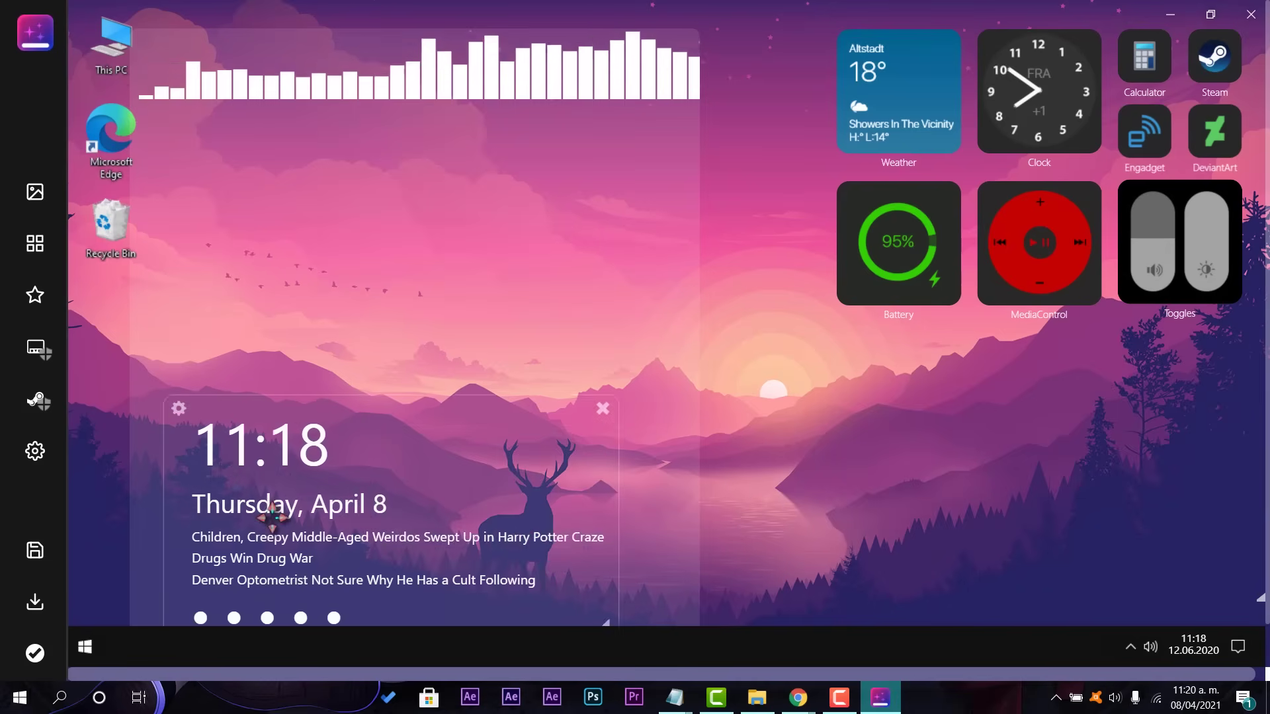
drag(272, 517, 242, 498)
- Show a dock of app icons above the preview's taskbar and look through the App Icons and Web Shortcuts
click(34, 197)
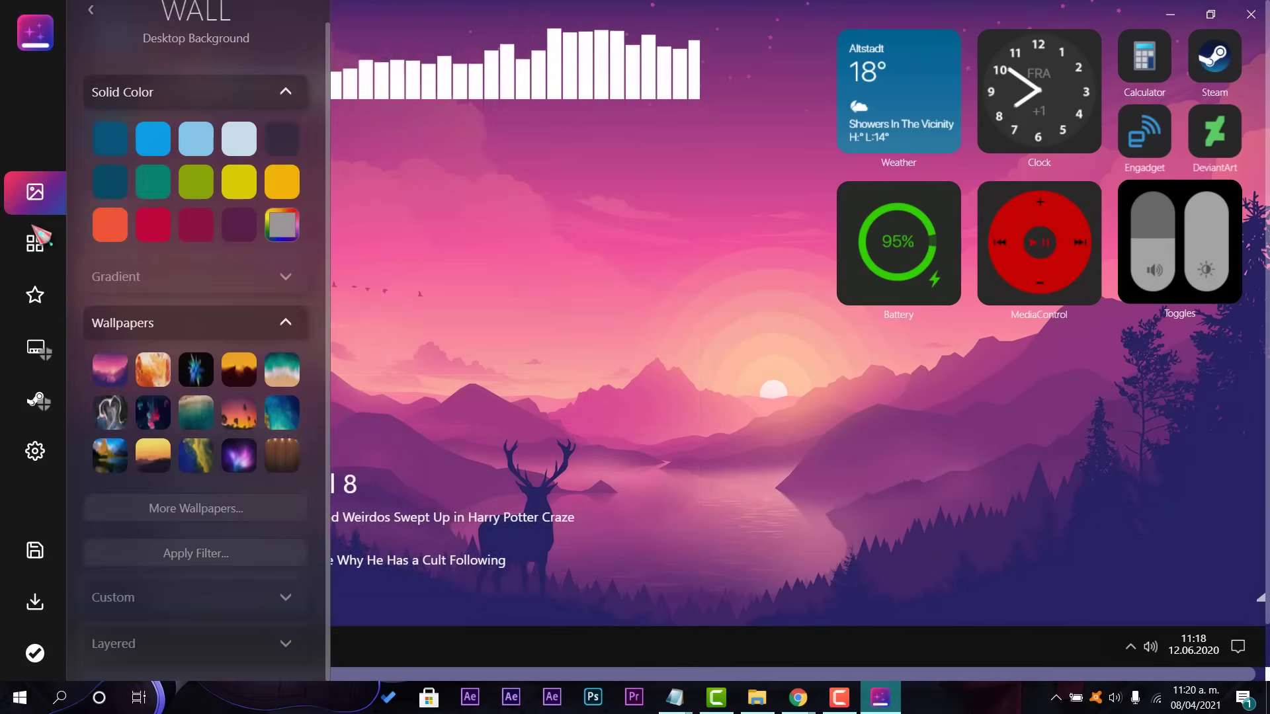
click(35, 243)
click(35, 295)
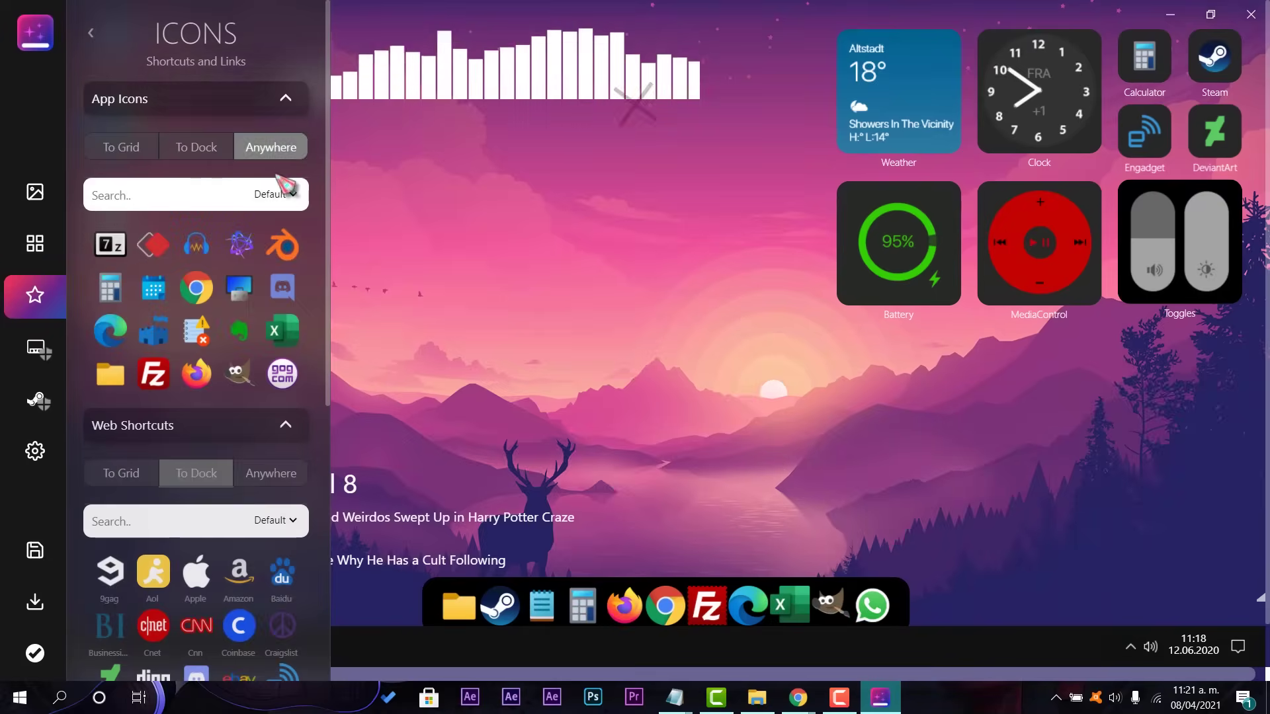
scroll(299, 186, down, 3)
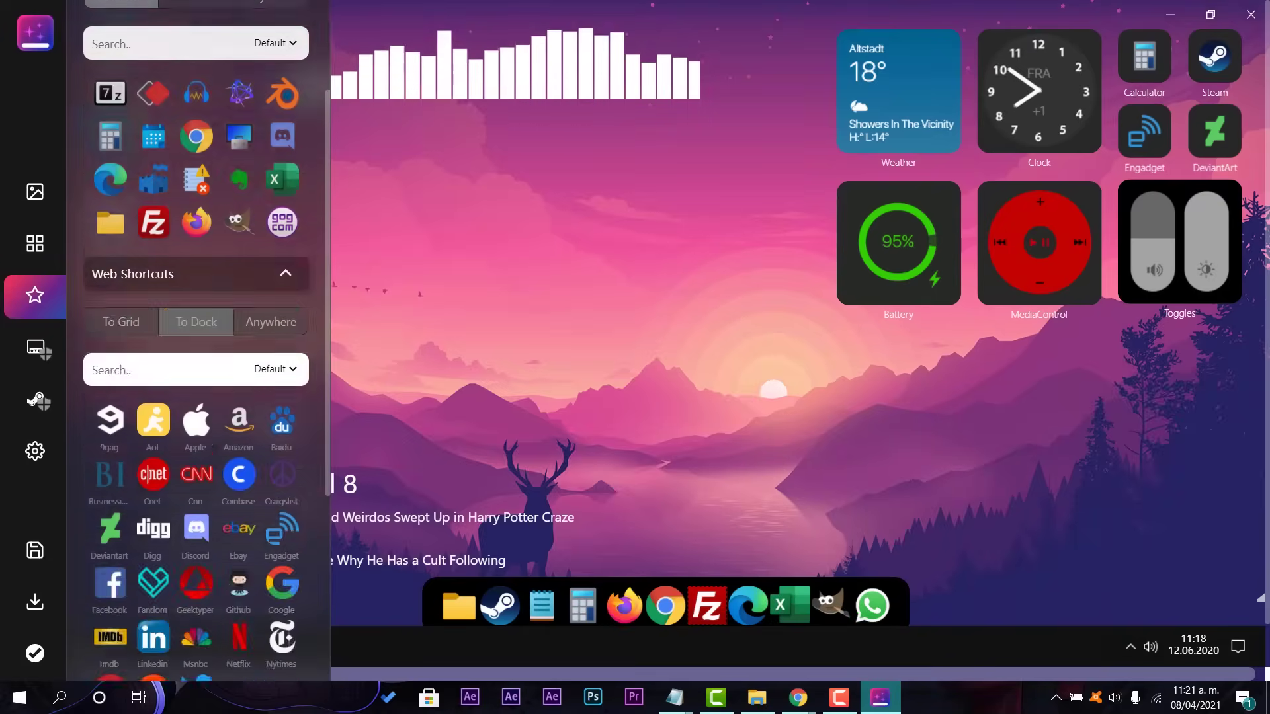
scroll(210, 370, up, 3)
- Examine the Dock and Steam sections and the Startup and General options
click(35, 350)
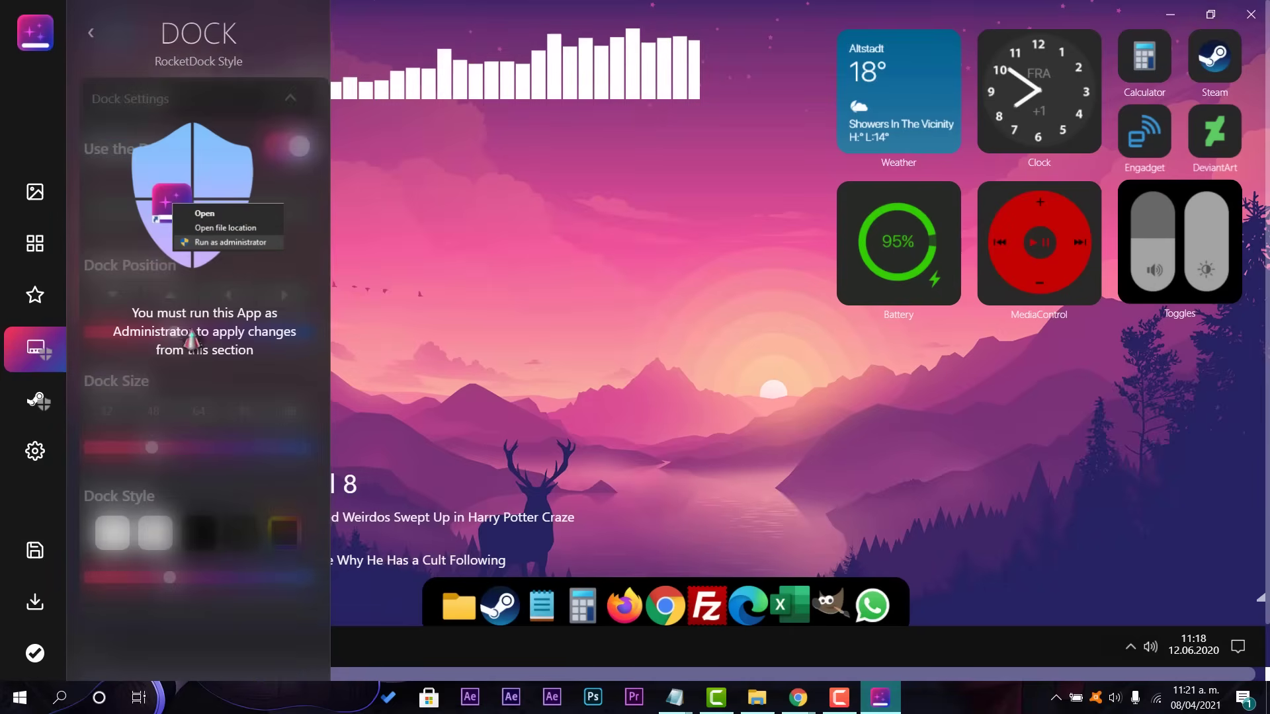
click(38, 401)
click(35, 451)
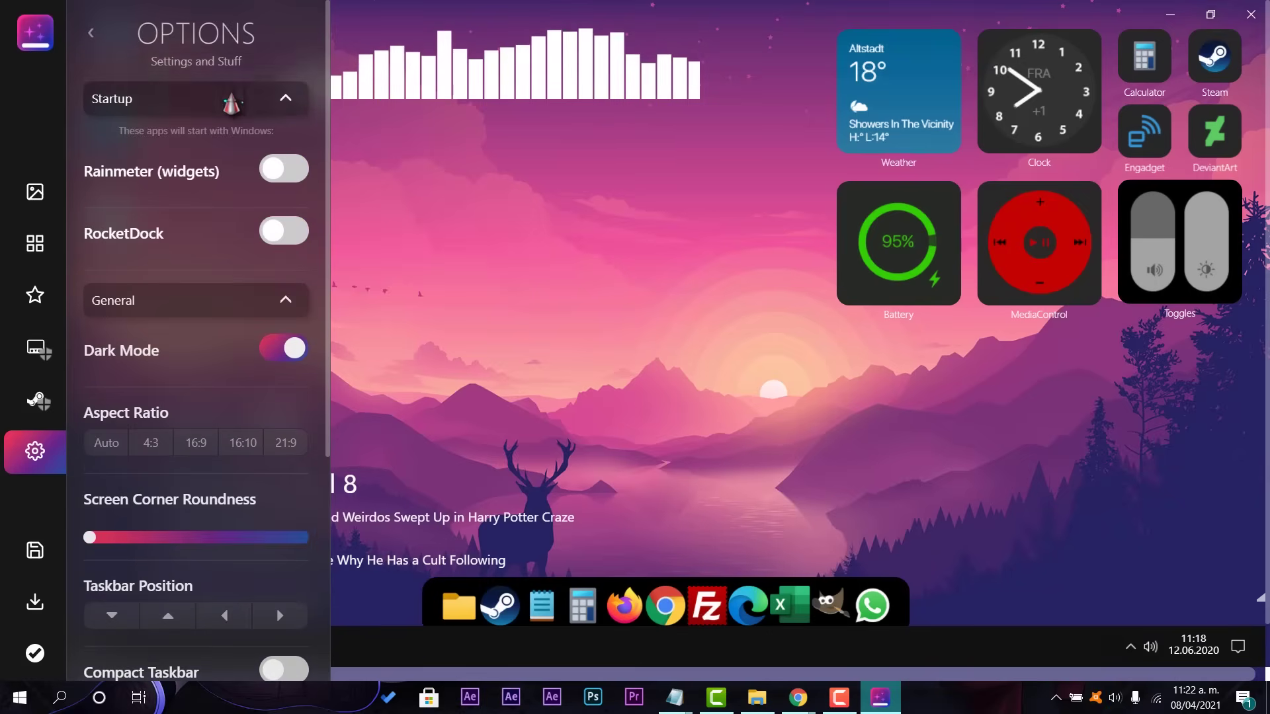
scroll(232, 216, down, 4)
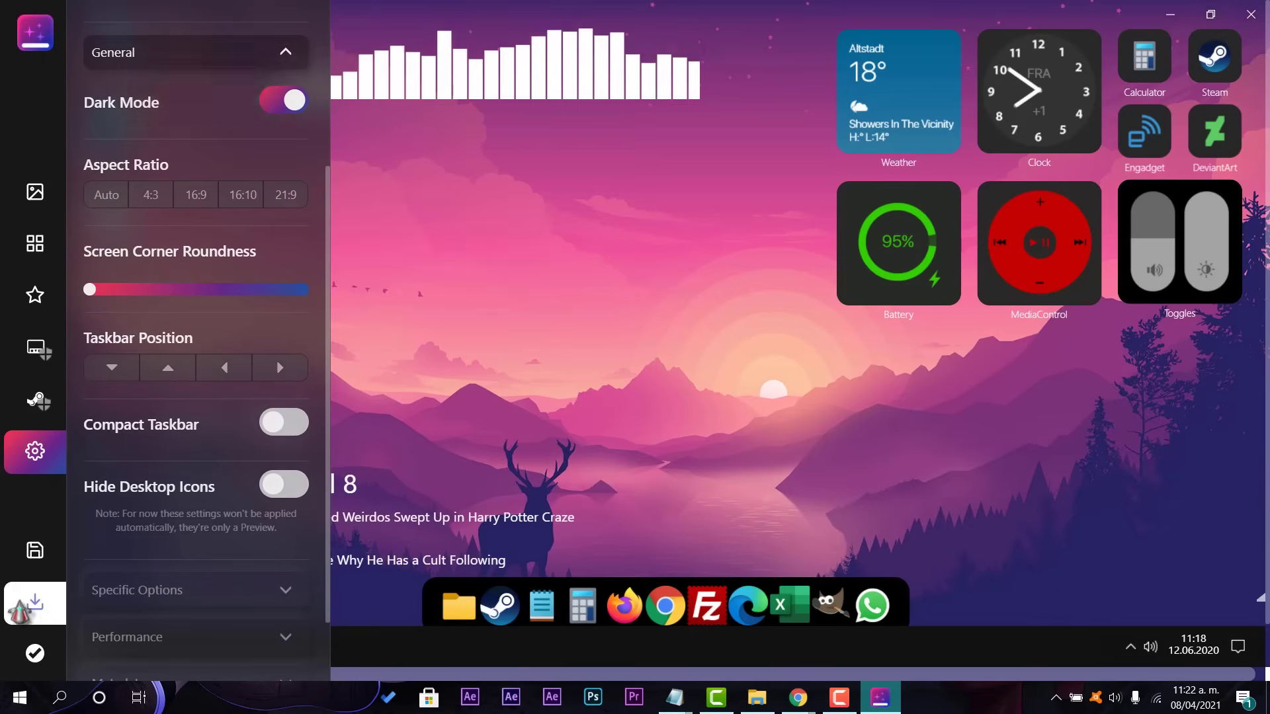
- Apply the style under the name UnicoStilo and install its Rainmeter skin with the included layout applied
click(35, 601)
text(Unico)
key(Return)
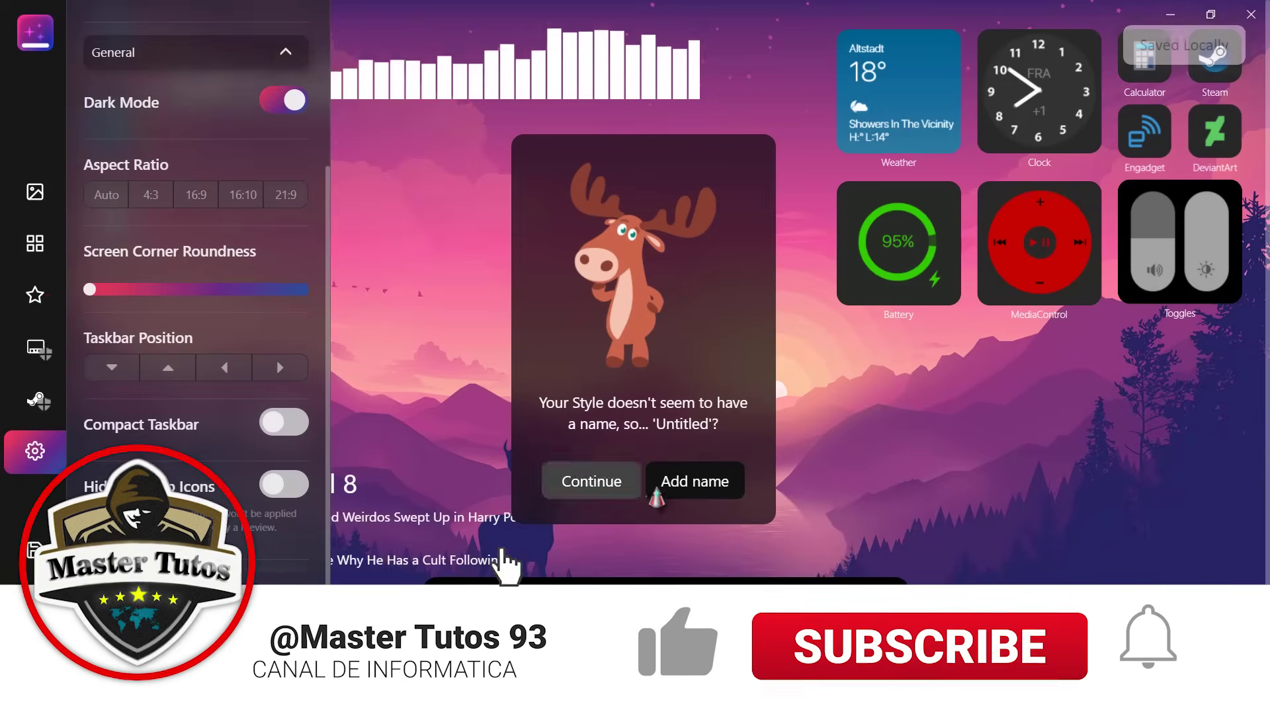
click(656, 492)
key(Caps_Lock)
key(Caps_Lock)
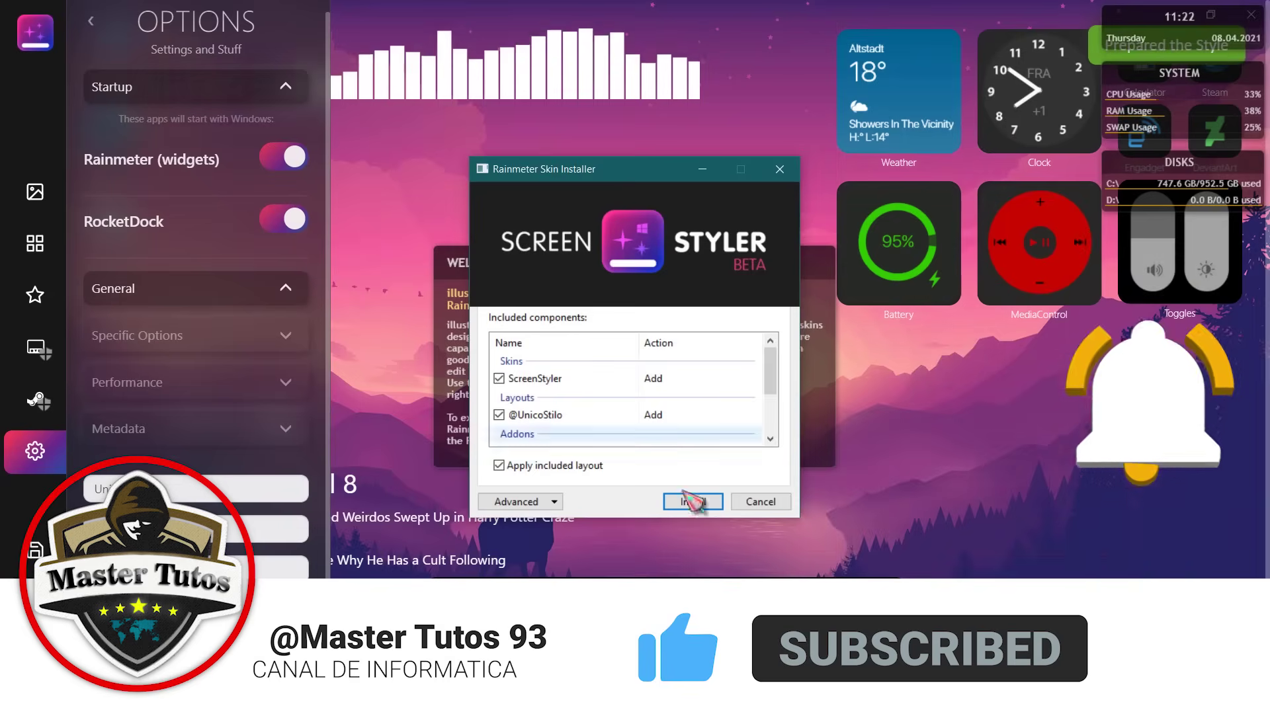
click(692, 499)
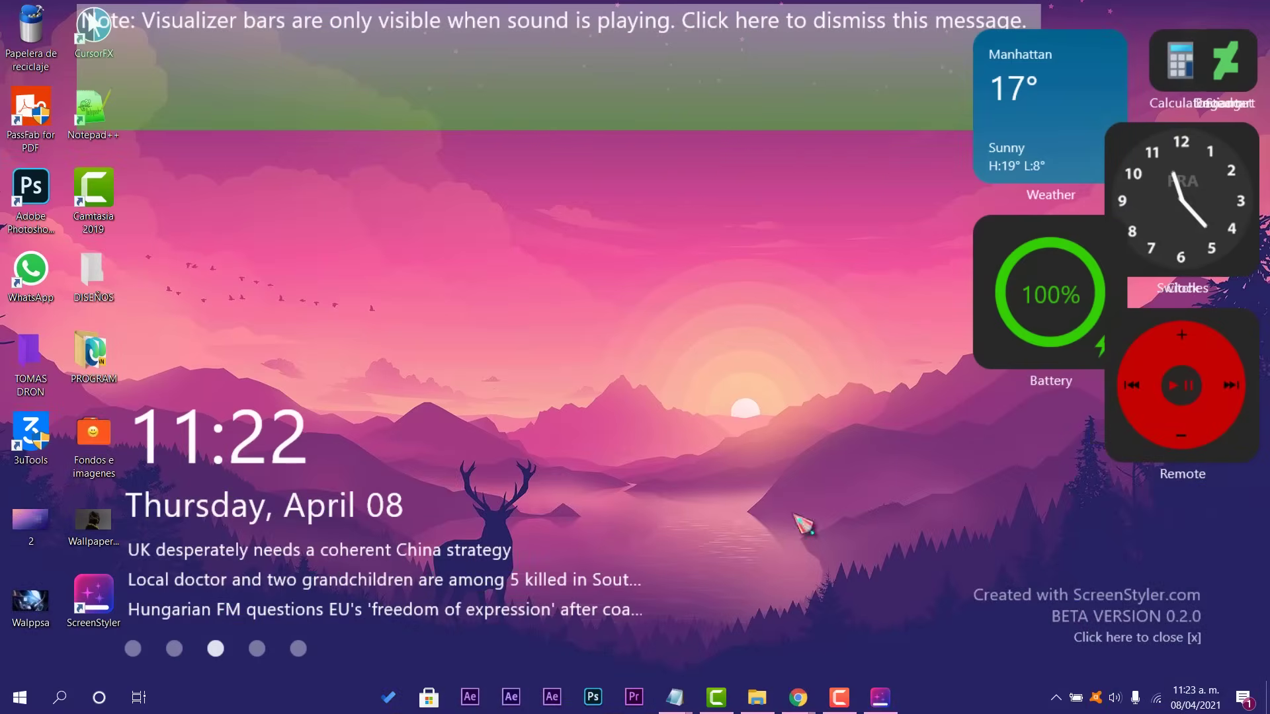
- Dismiss the visualizer note and spread the overlapping weather, battery, clock, remote and shortcut widgets apart on the desktop
click(835, 73)
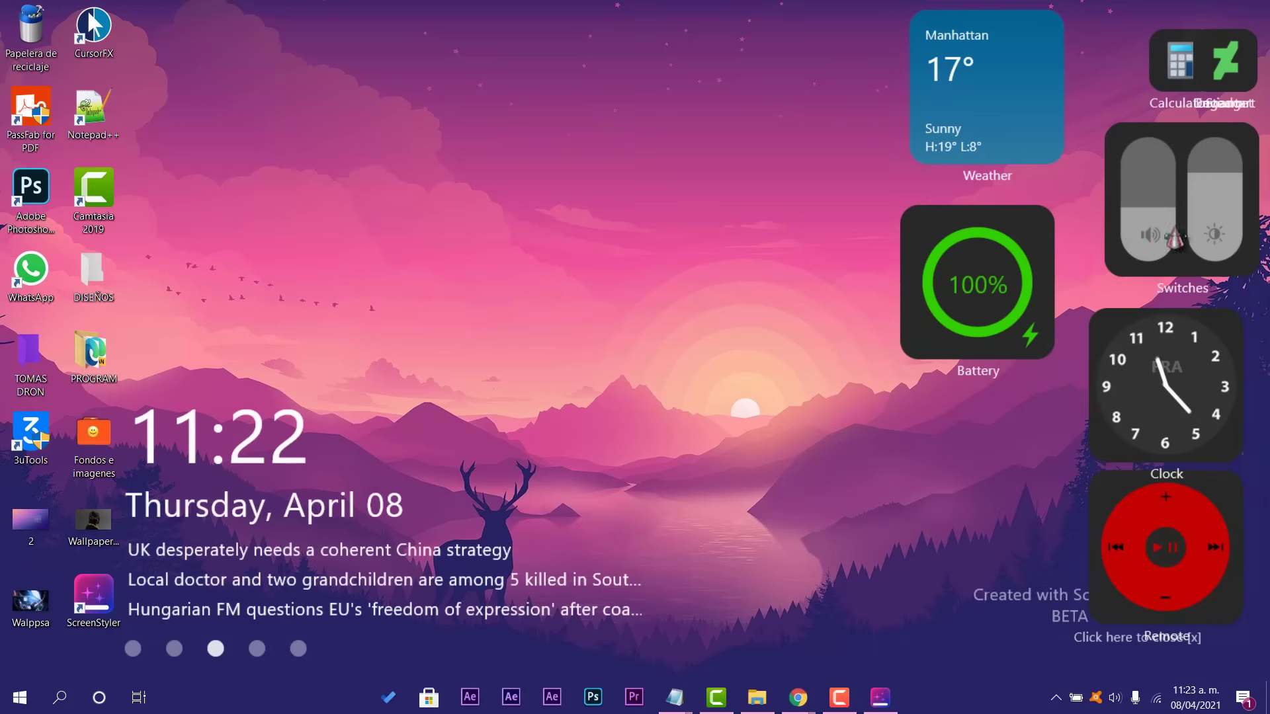
right_click(404, 295)
click(246, 357)
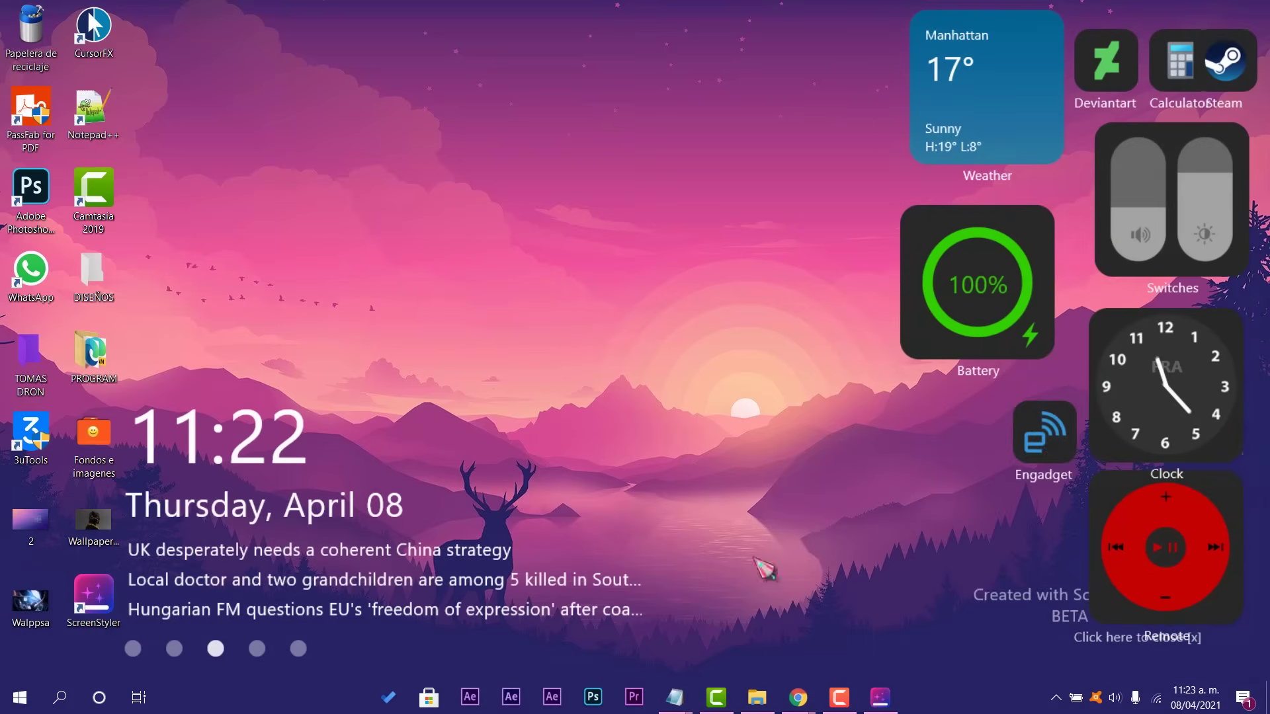
click(879, 697)
click(1169, 13)
right_click(939, 698)
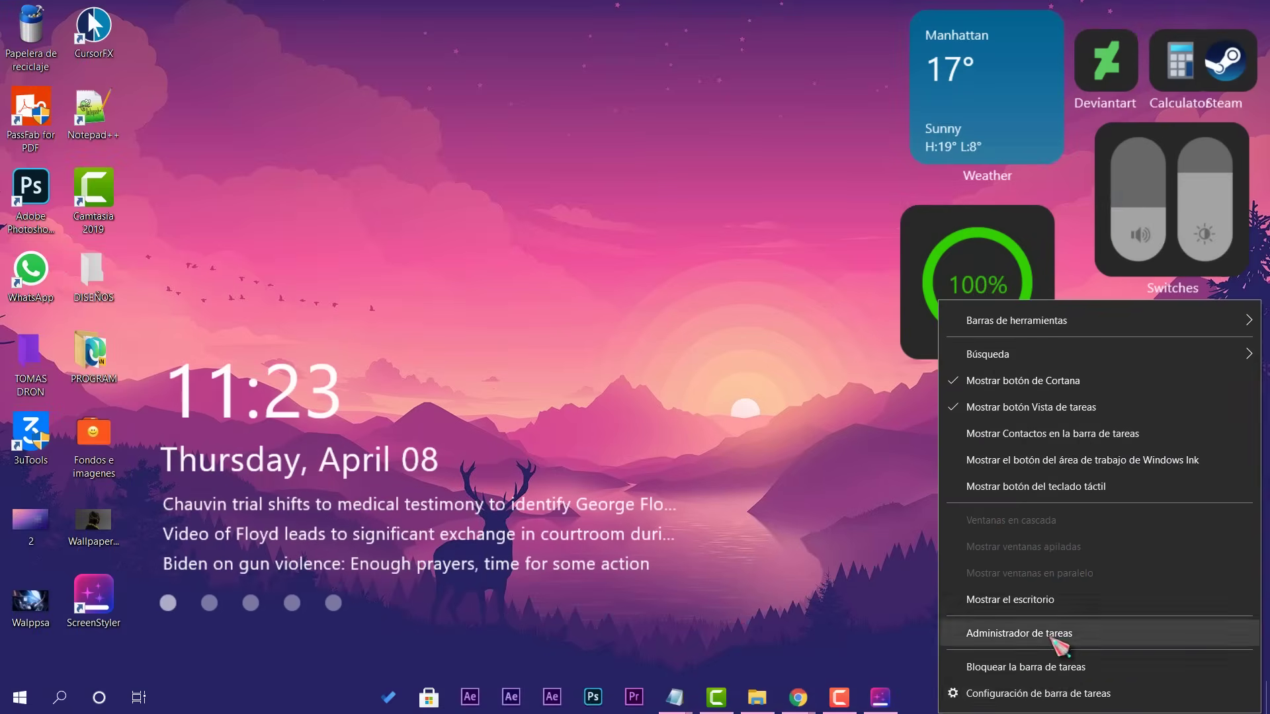
mouse_move(1033, 359)
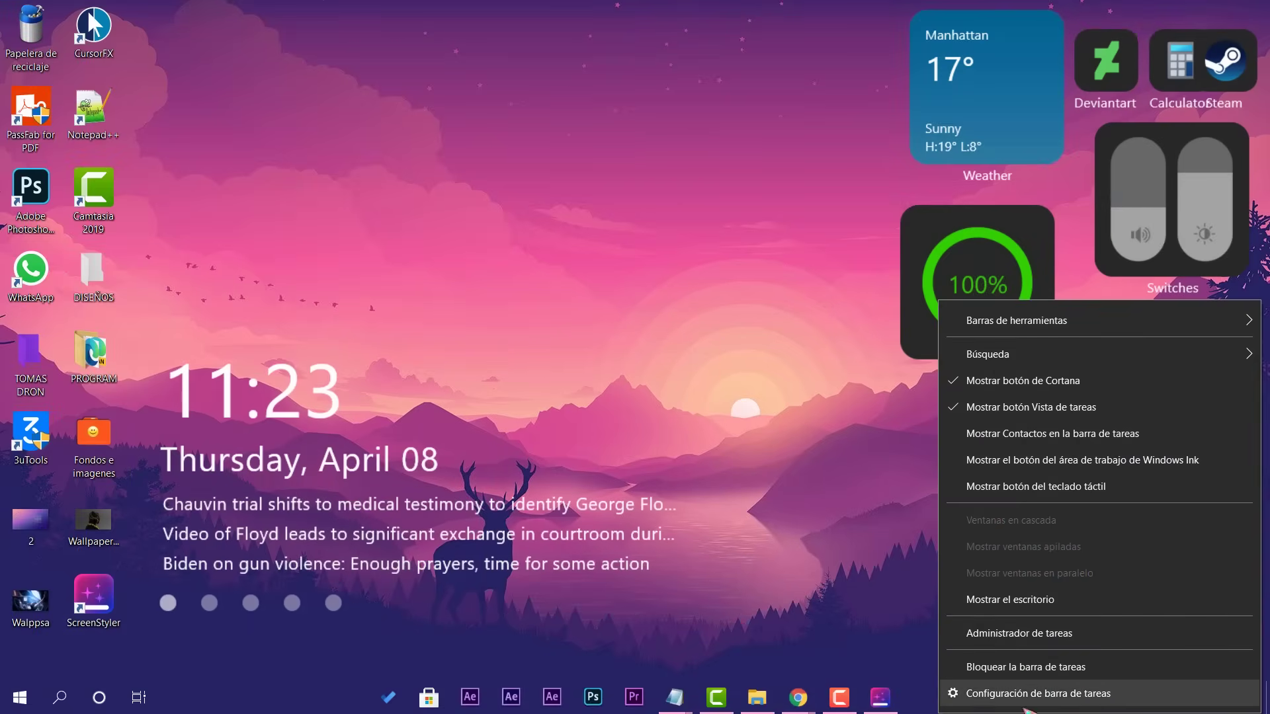
mouse_move(988, 361)
click(896, 386)
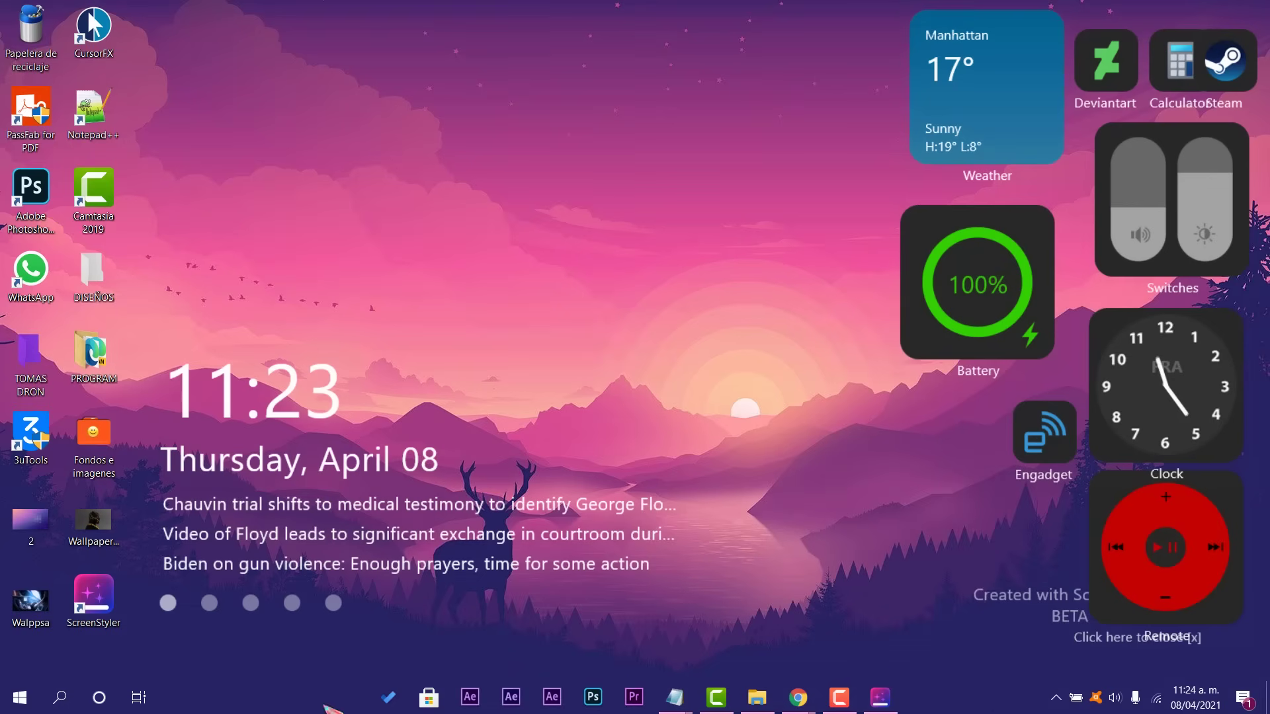
- Switch back to ScreenStyler, set the spaceship cockpit image as the style's wallpaper and apply the style to the desktop
click(879, 697)
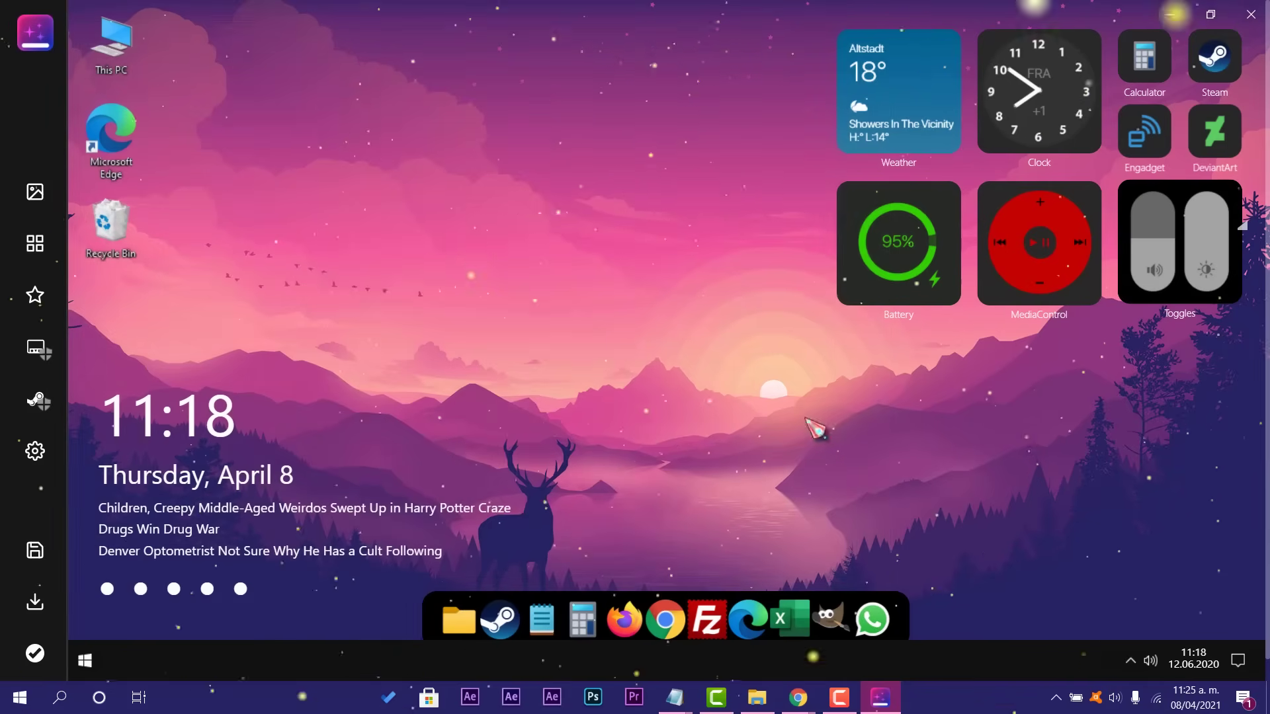
drag(906, 13, 785, 71)
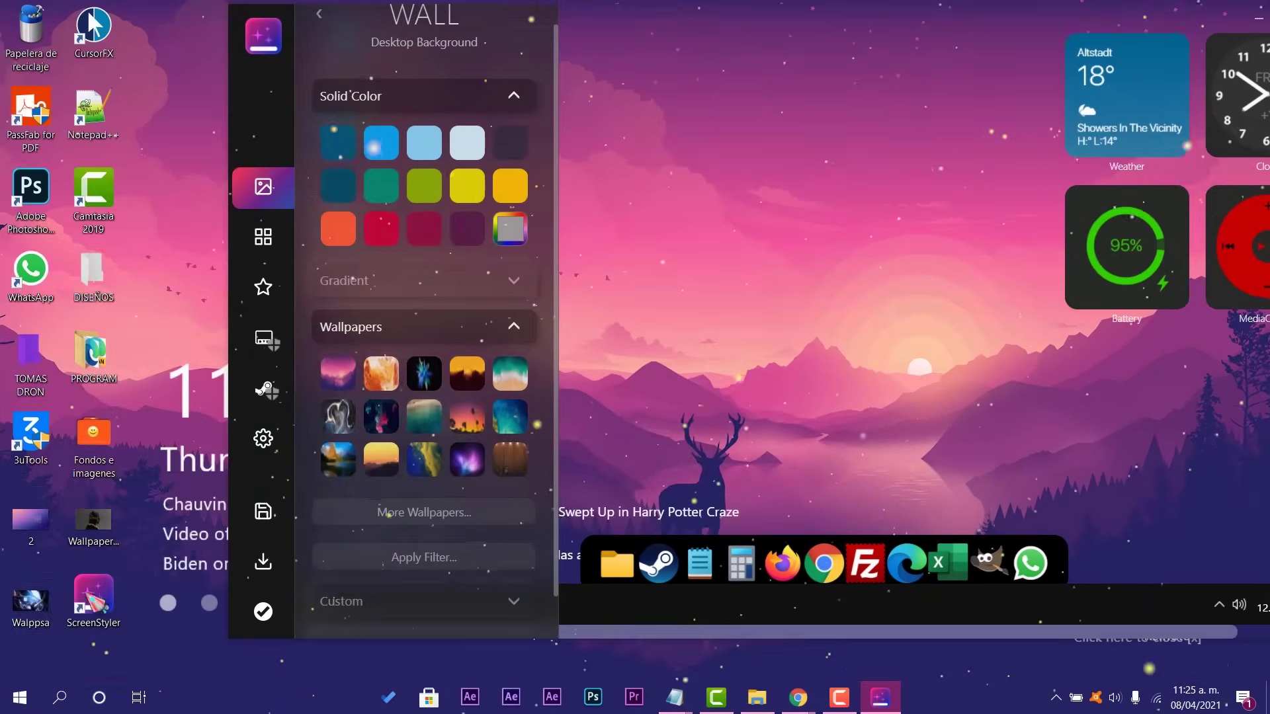
drag(810, 338, 811, 339)
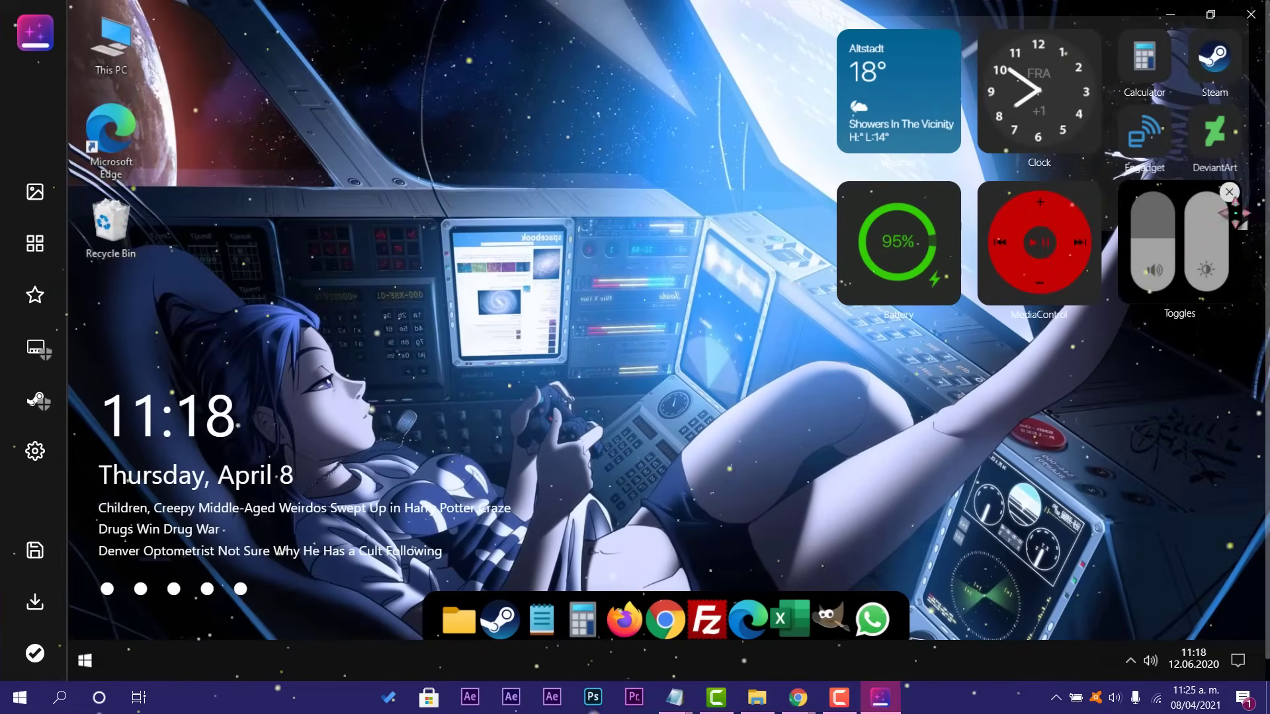
mouse_move(155, 593)
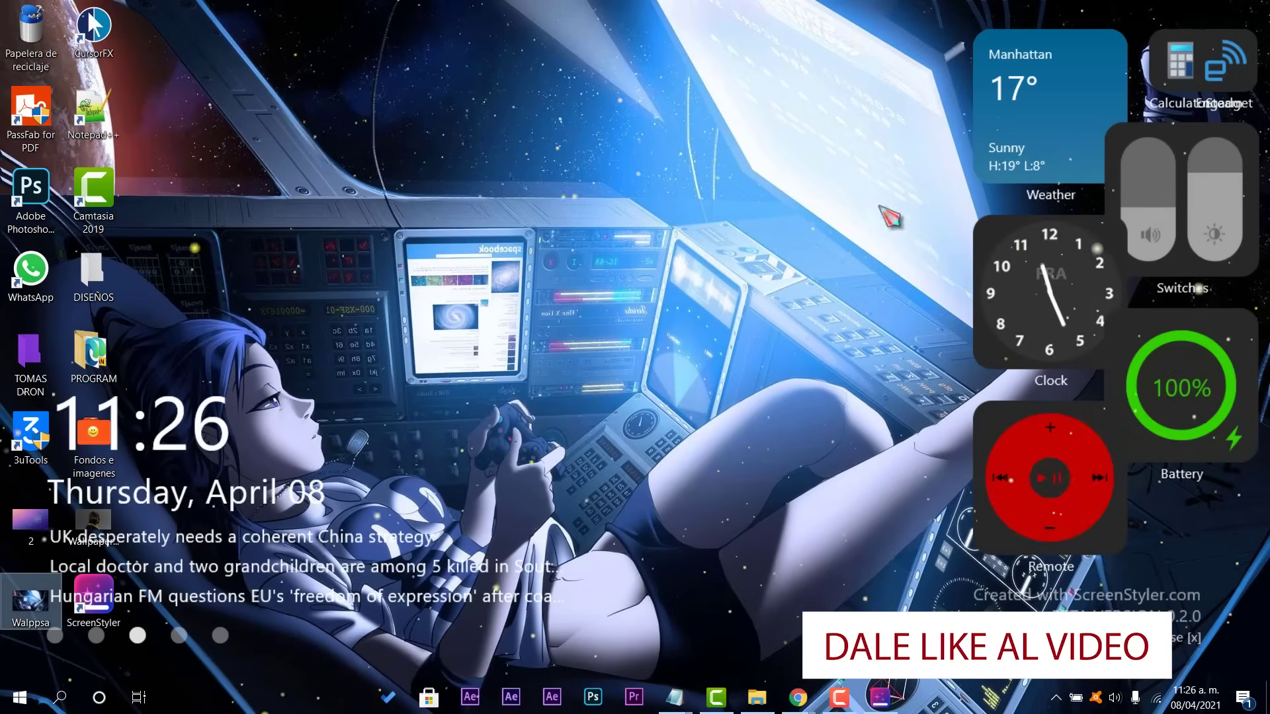
- Separate the desktop widgets, moving Weather and Clock further left, Battery below Clock, and Remote below Switches
right_click(1103, 322)
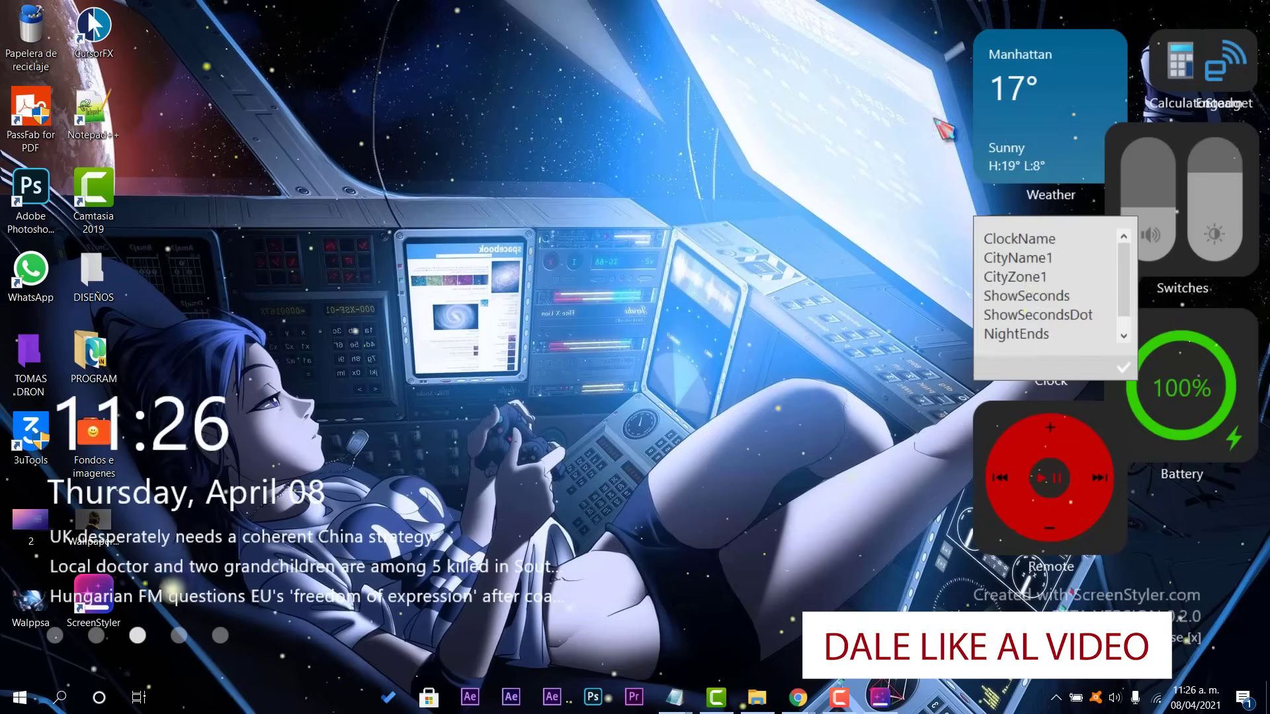
click(1045, 99)
drag(1045, 99, 915, 99)
drag(1084, 264, 1012, 255)
drag(1069, 492, 1201, 610)
drag(1210, 436, 1020, 489)
drag(1202, 609, 1202, 442)
drag(1020, 489, 1034, 570)
key(super)
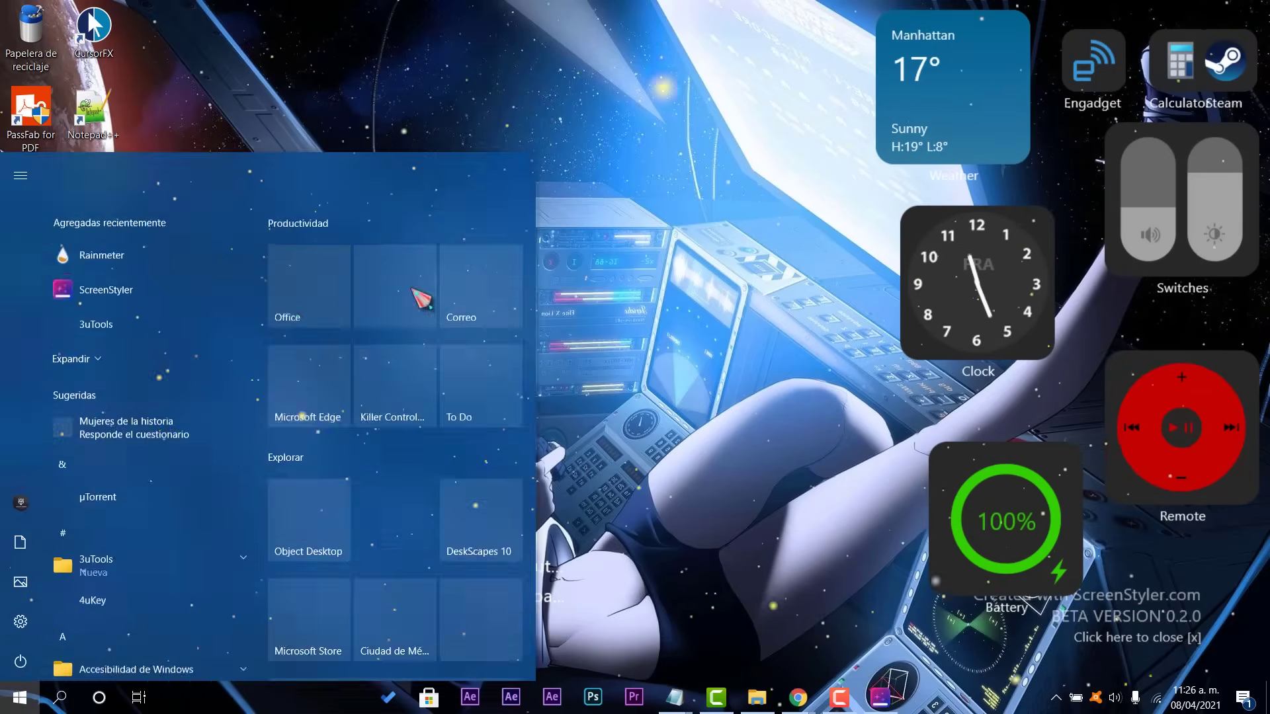
key(Escape)
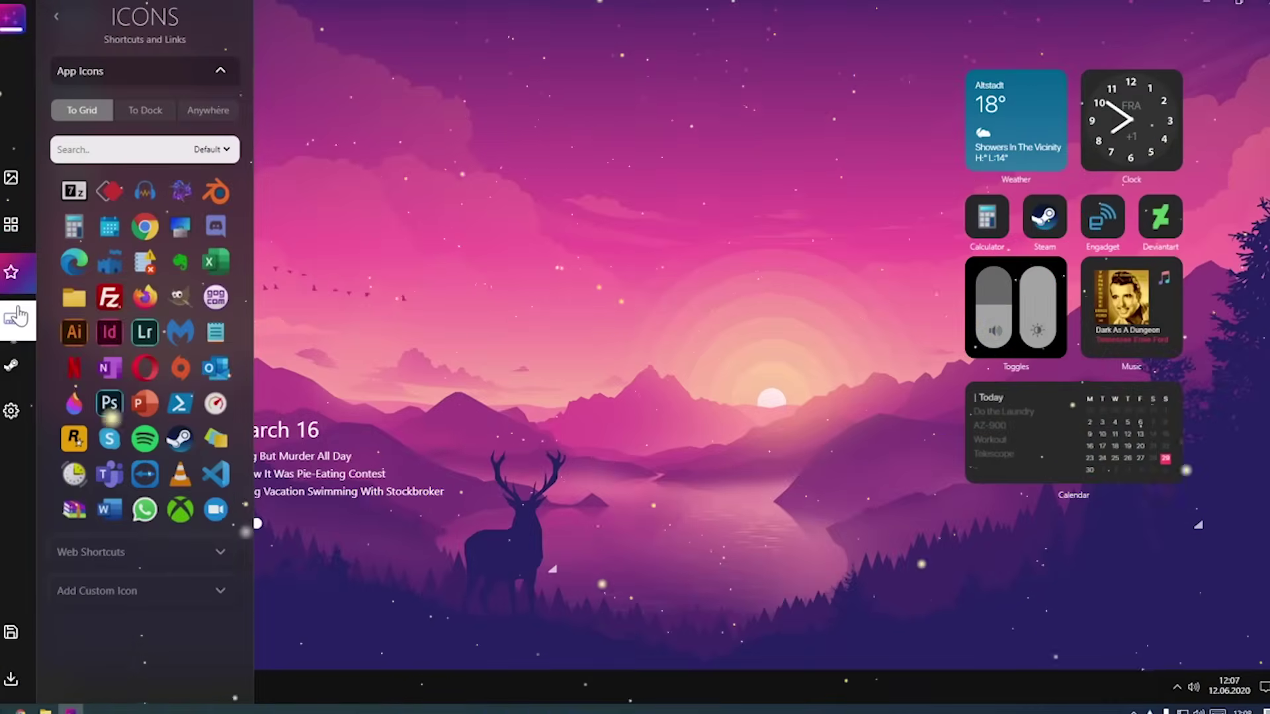
- Look through the Dock section and Steam skins, and preview the built-in sample wallpapers
click(13, 321)
click(22, 363)
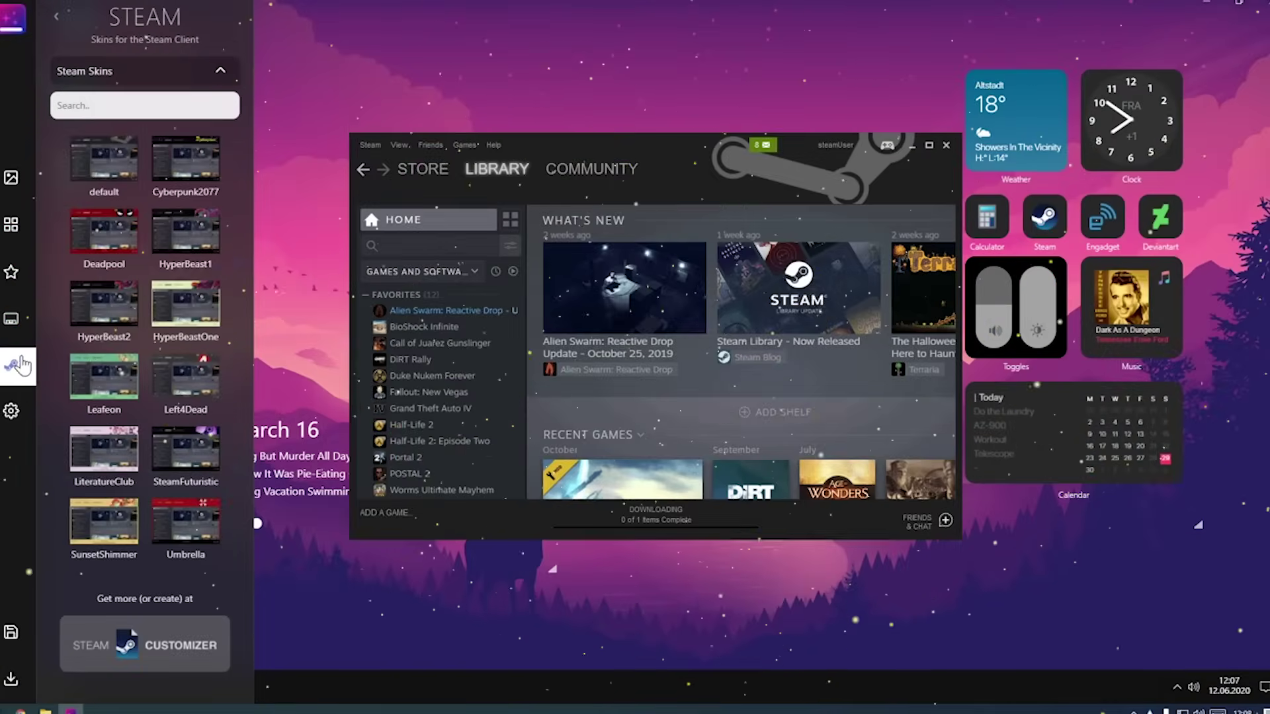
click(24, 189)
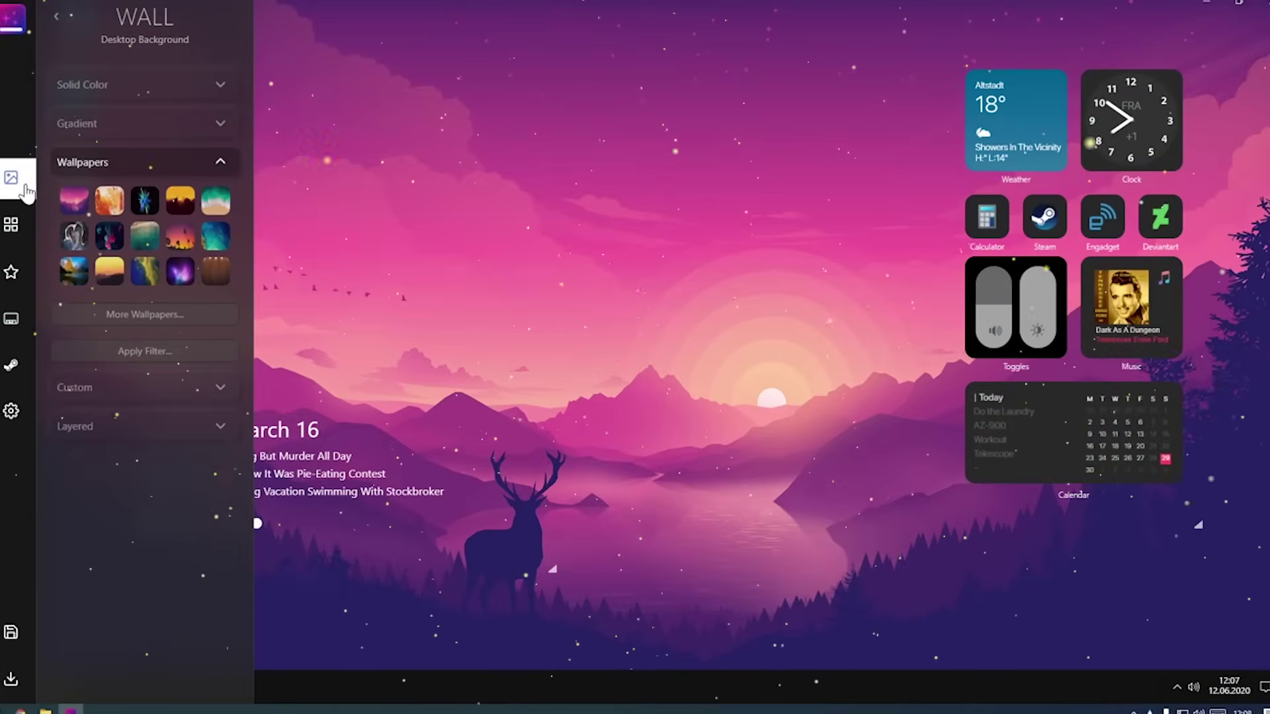
click(115, 241)
click(218, 211)
- Browse the most viewed wallpapers from wallhaven
click(198, 314)
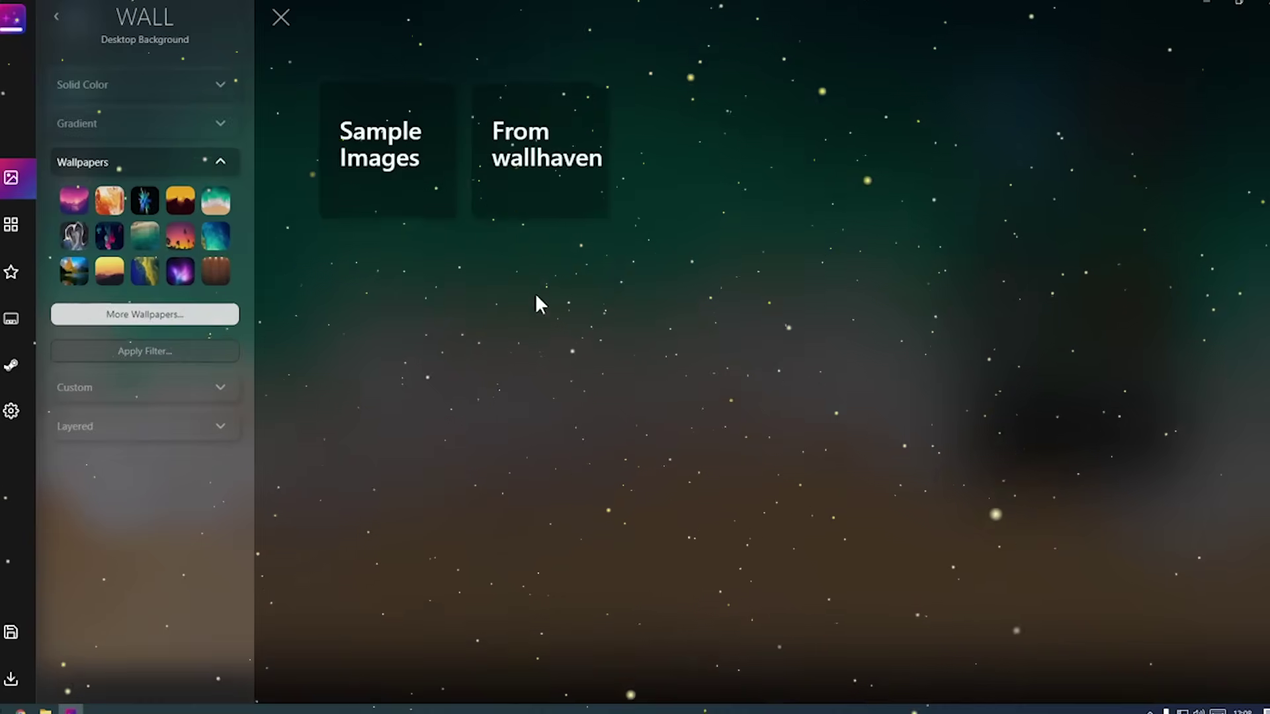
click(573, 144)
click(977, 282)
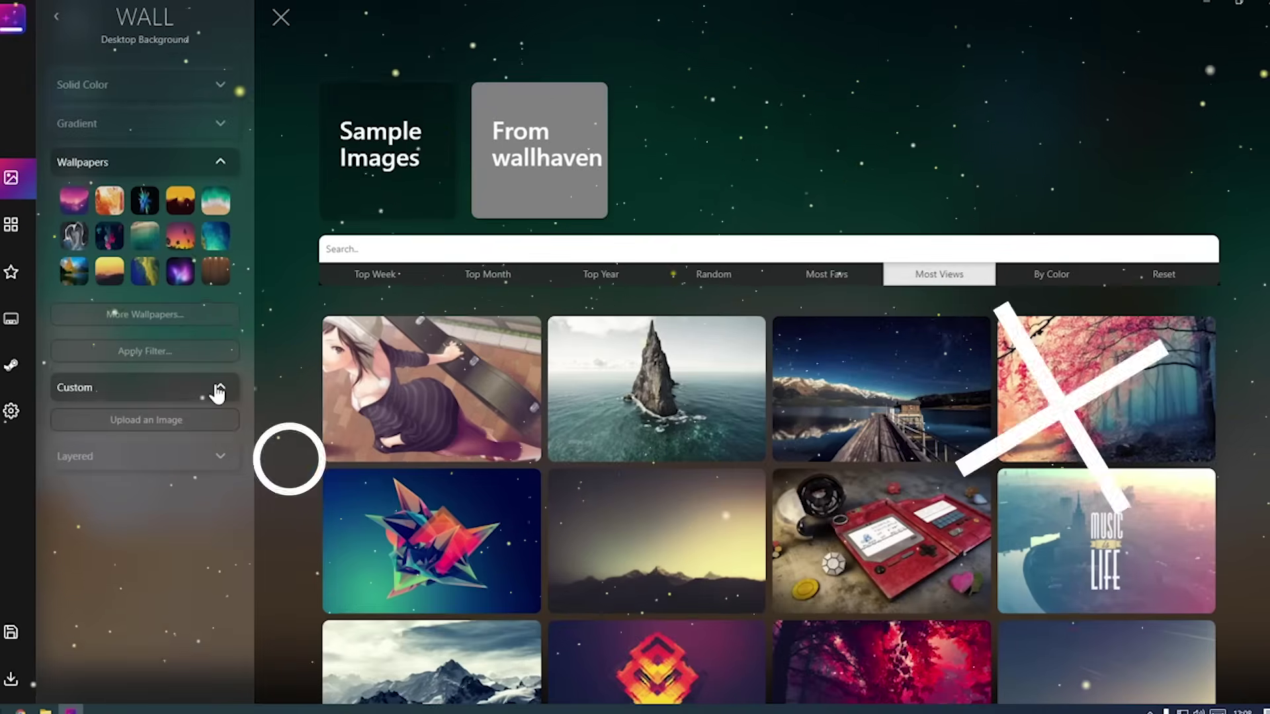
- Leave the wallpaper gallery, set the custom sunset-clouds and comet image as the wallpaper, and maximize the ScreenStyler window
click(281, 17)
click(56, 16)
drag(685, 8, 652, 47)
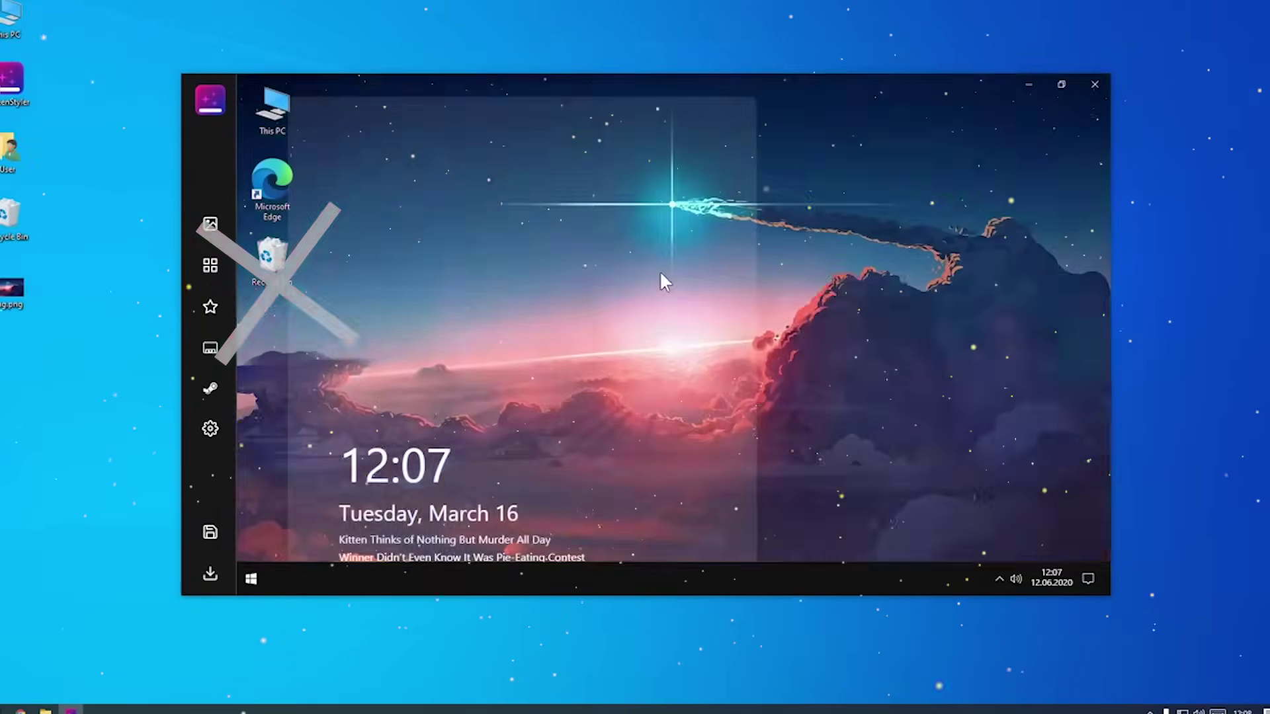
click(1060, 84)
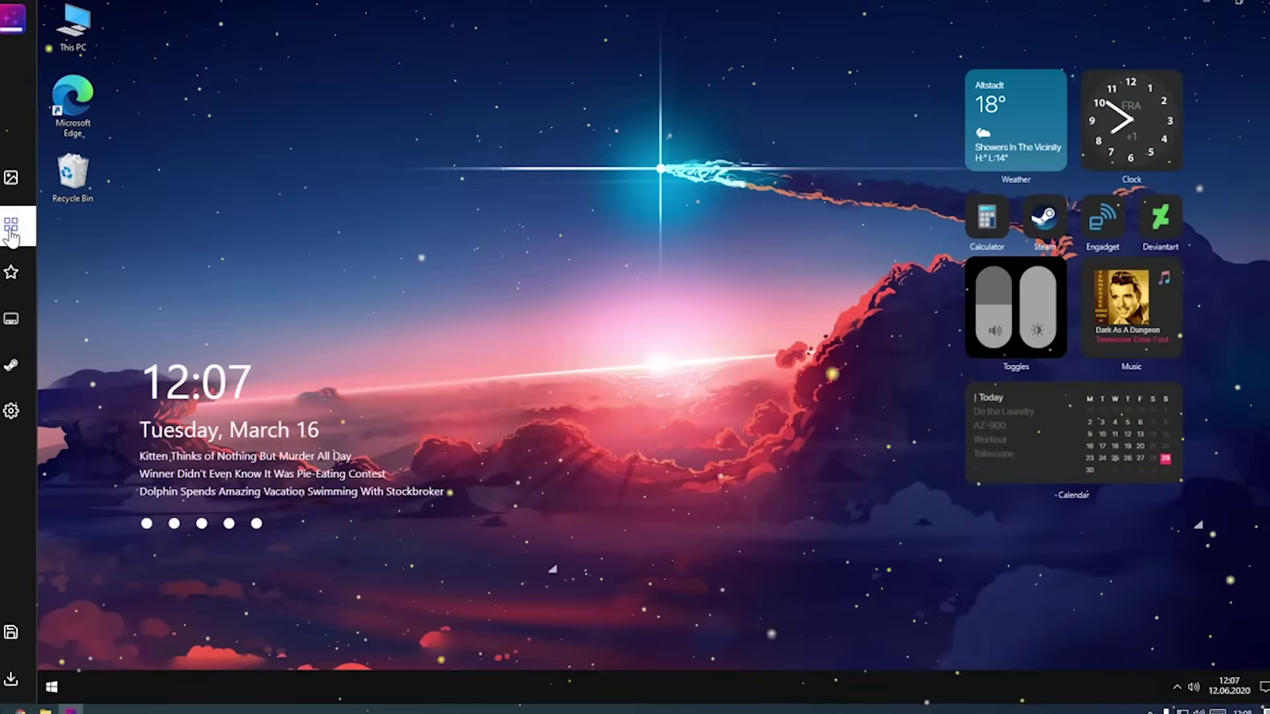
- Add the weekday text and Visualizer widgets, plus the Battery and Quotes grid widgets
click(11, 230)
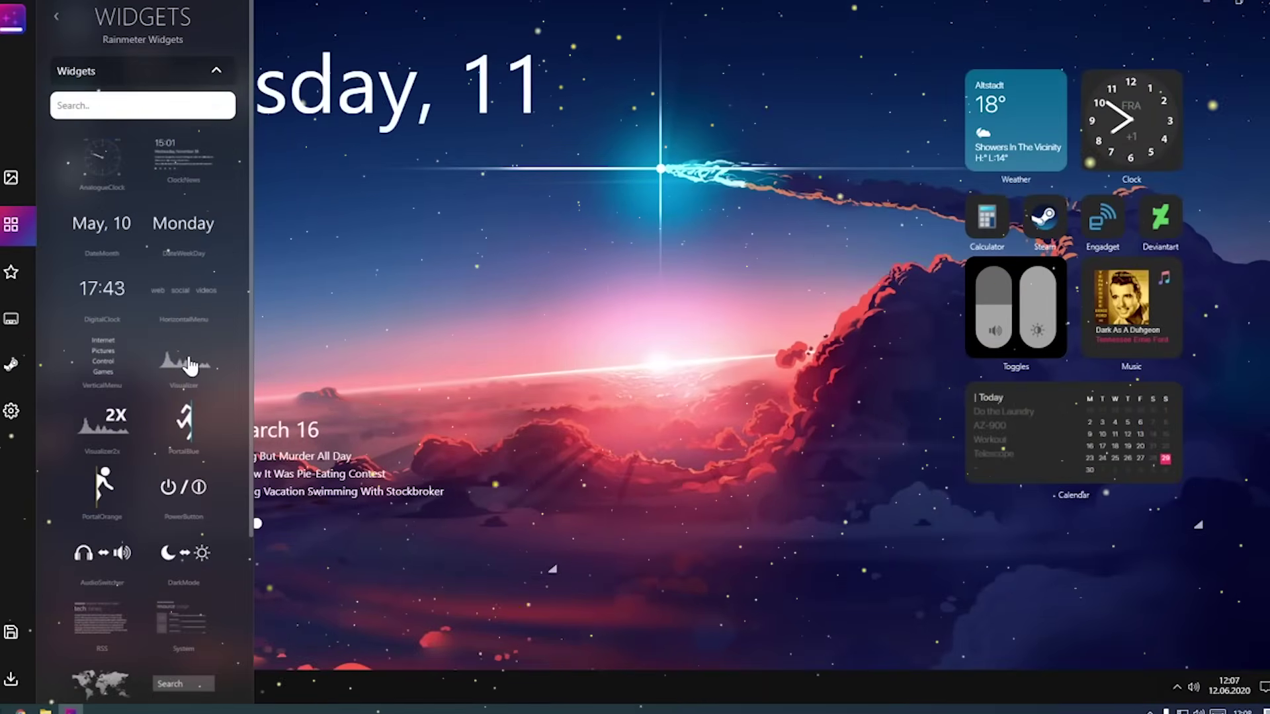
click(190, 365)
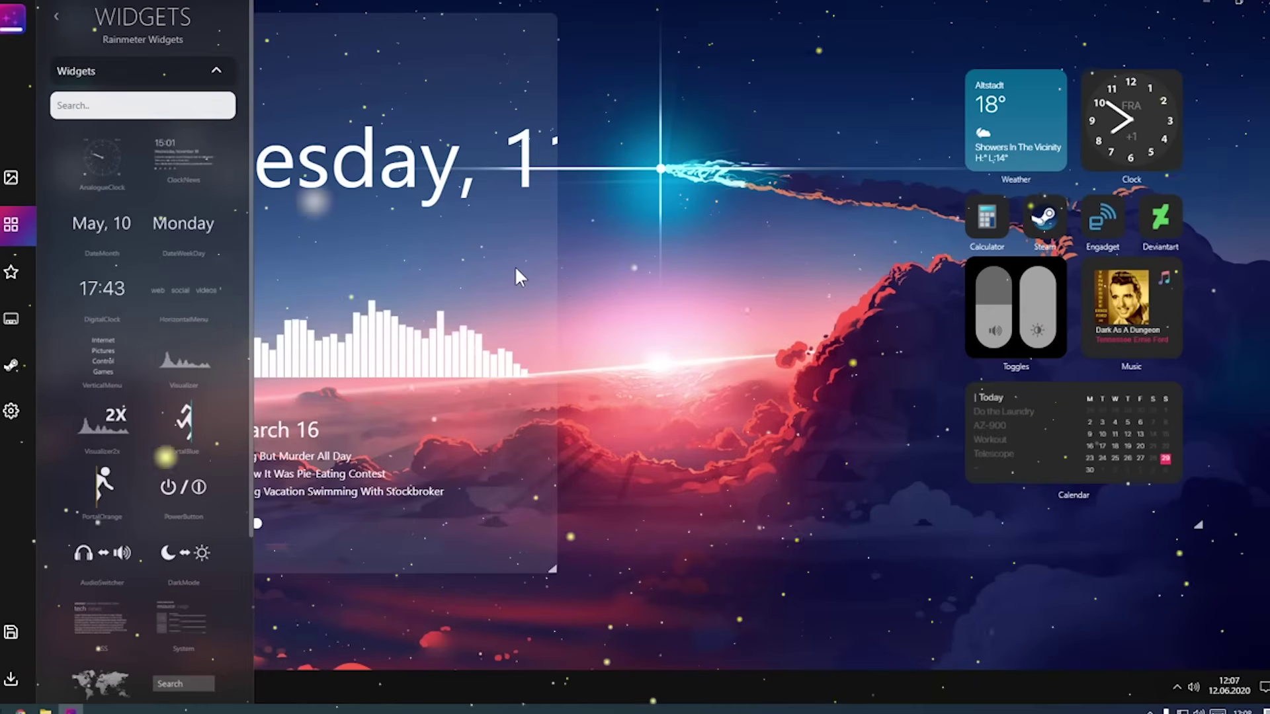
click(216, 70)
click(190, 117)
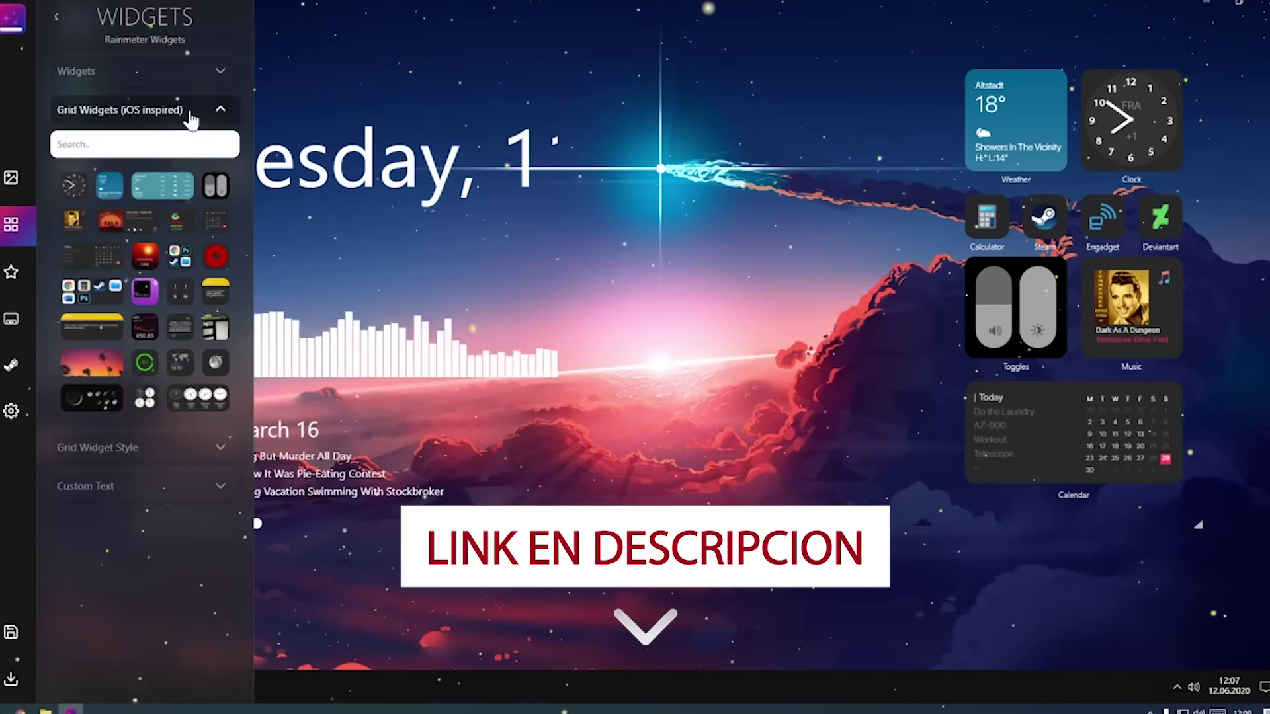
click(222, 339)
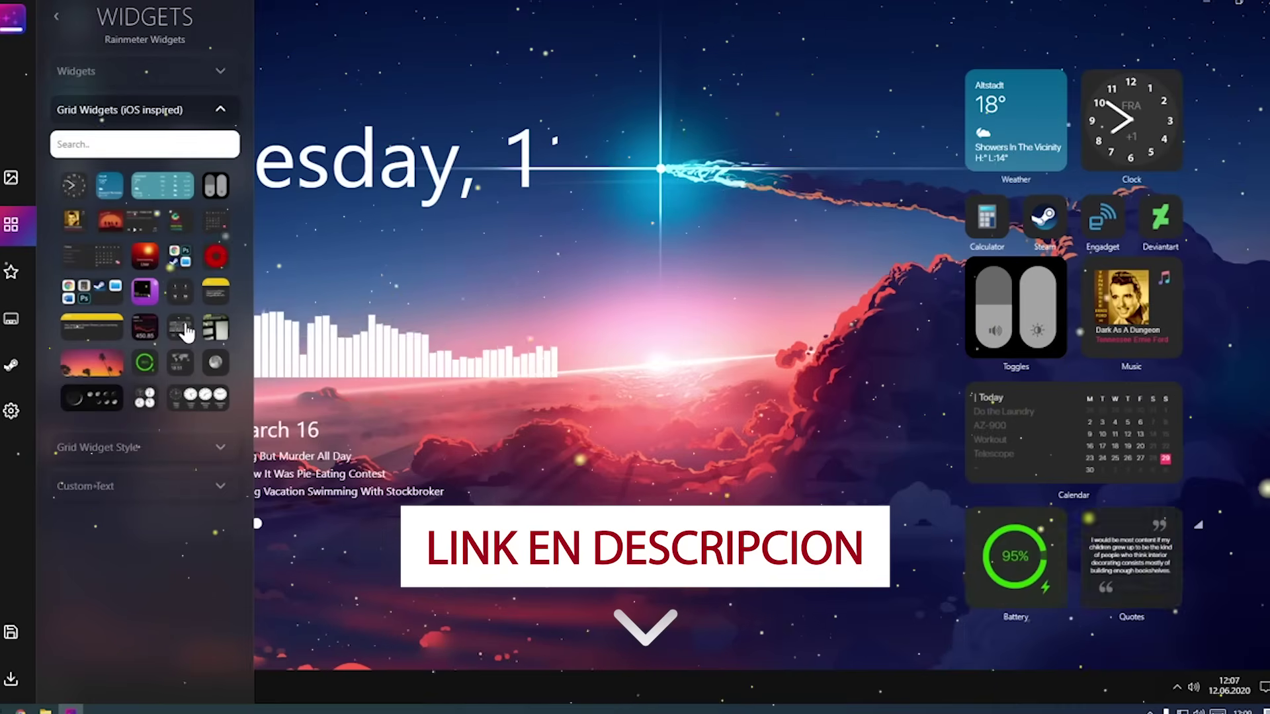
- Widen the grid area so its widgets flow into four columns, and reposition the weekday, visualizer and news clock group
drag(1198, 524, 1231, 615)
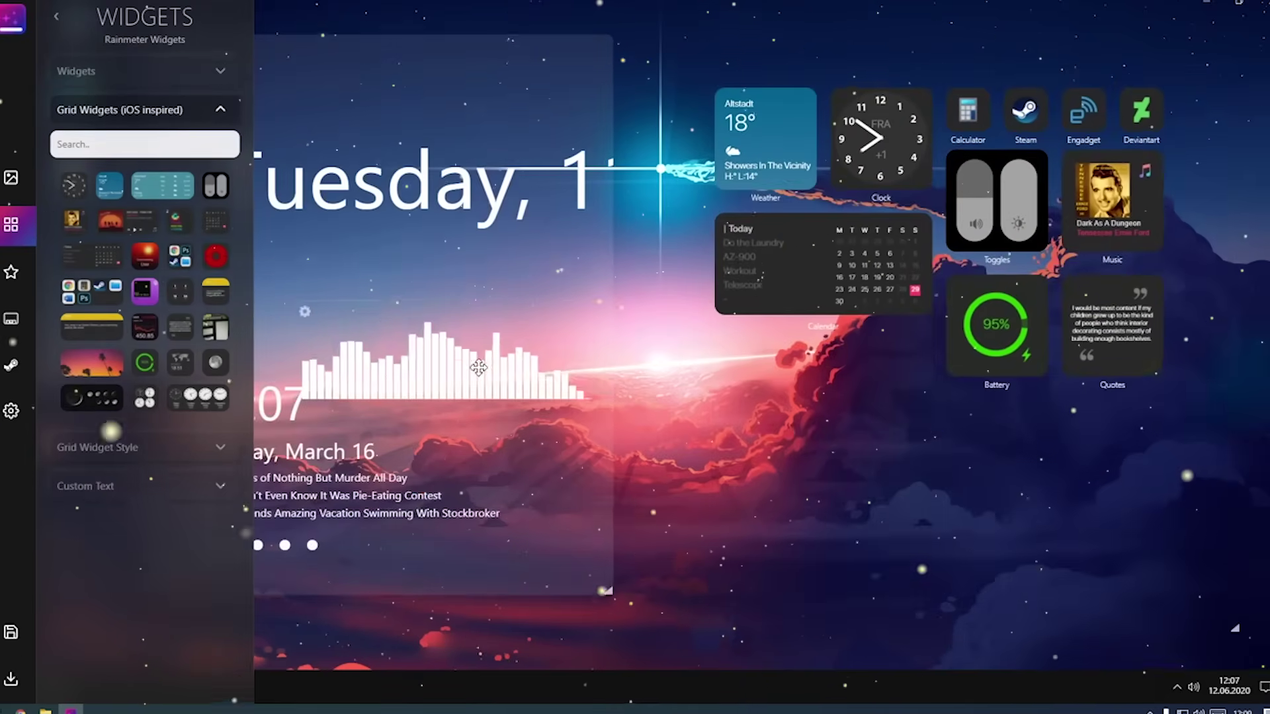
drag(491, 90, 531, 109)
drag(668, 613, 646, 586)
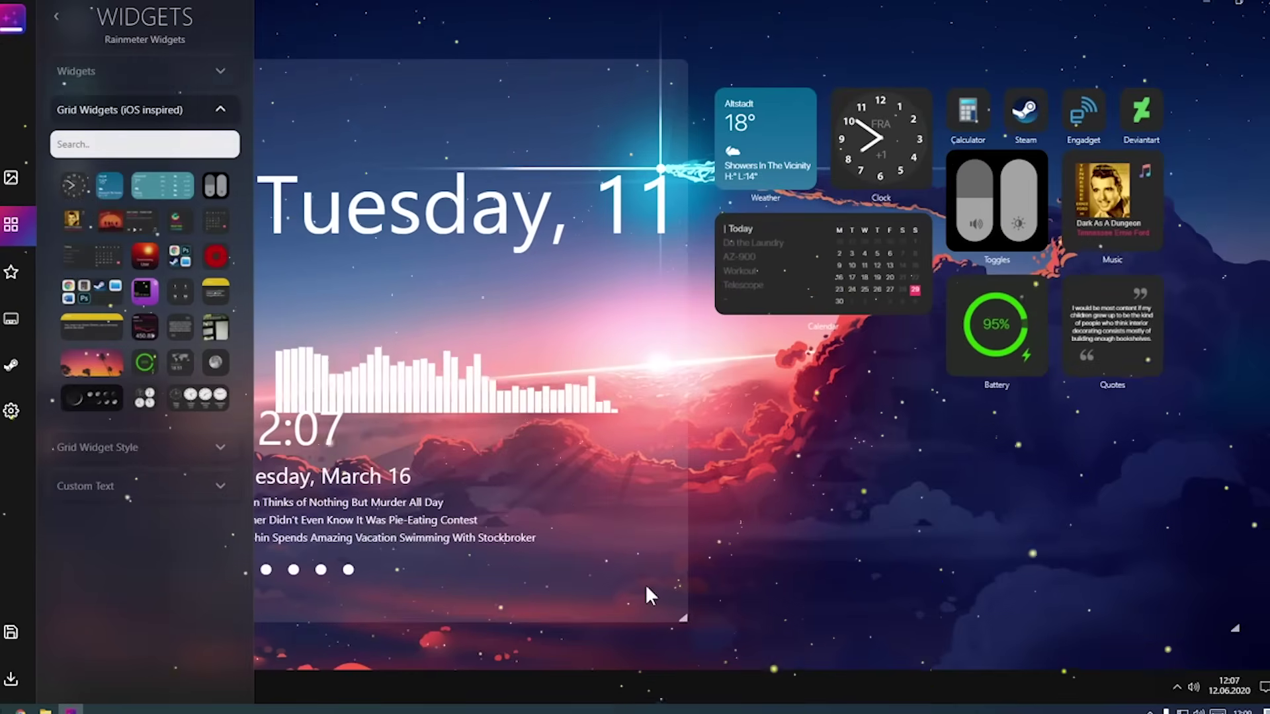
- Replace the weekday, visualizer and news clock with an analogue clock and month date, and add Moon, Calendar and System grid widgets
click(198, 110)
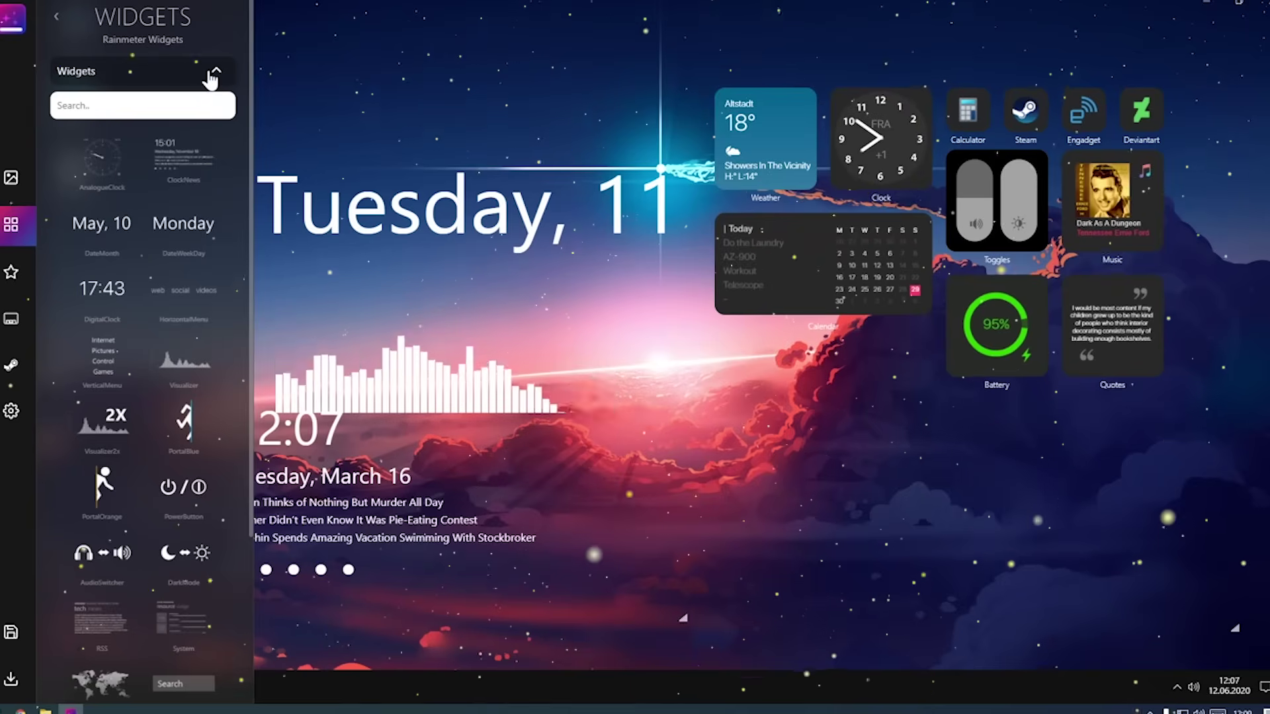
click(57, 17)
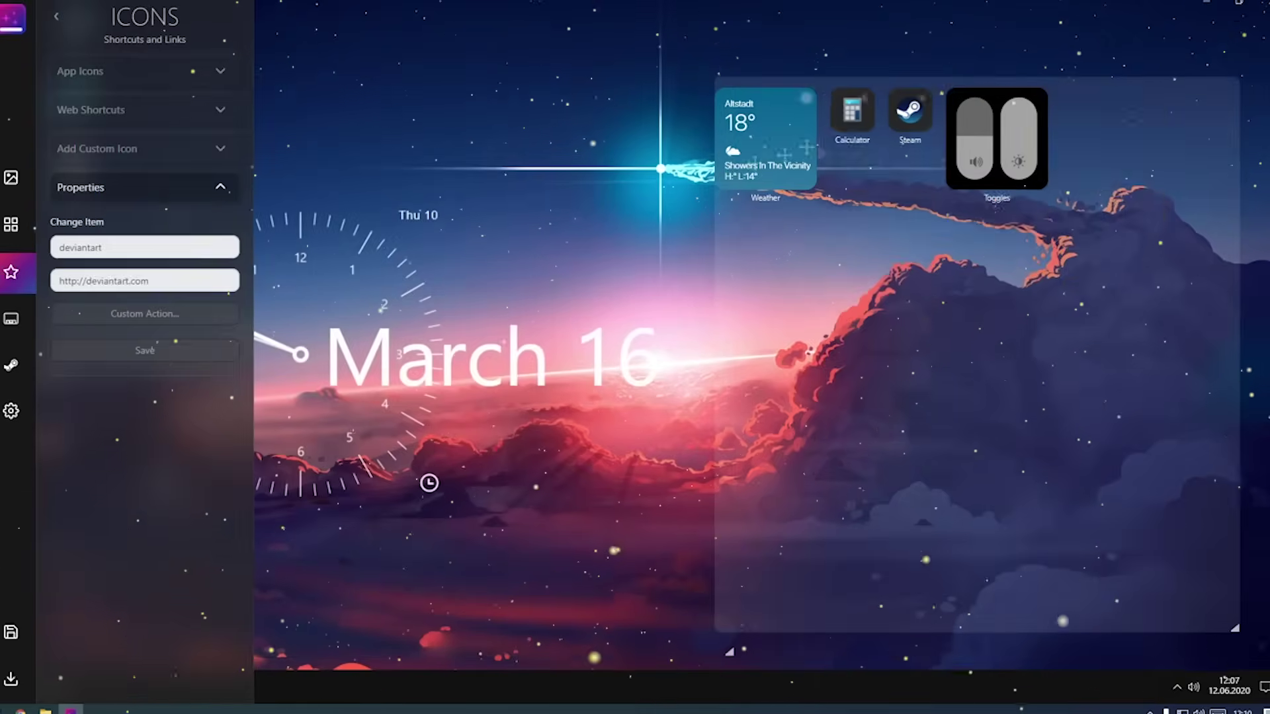
click(10, 224)
click(179, 112)
click(232, 226)
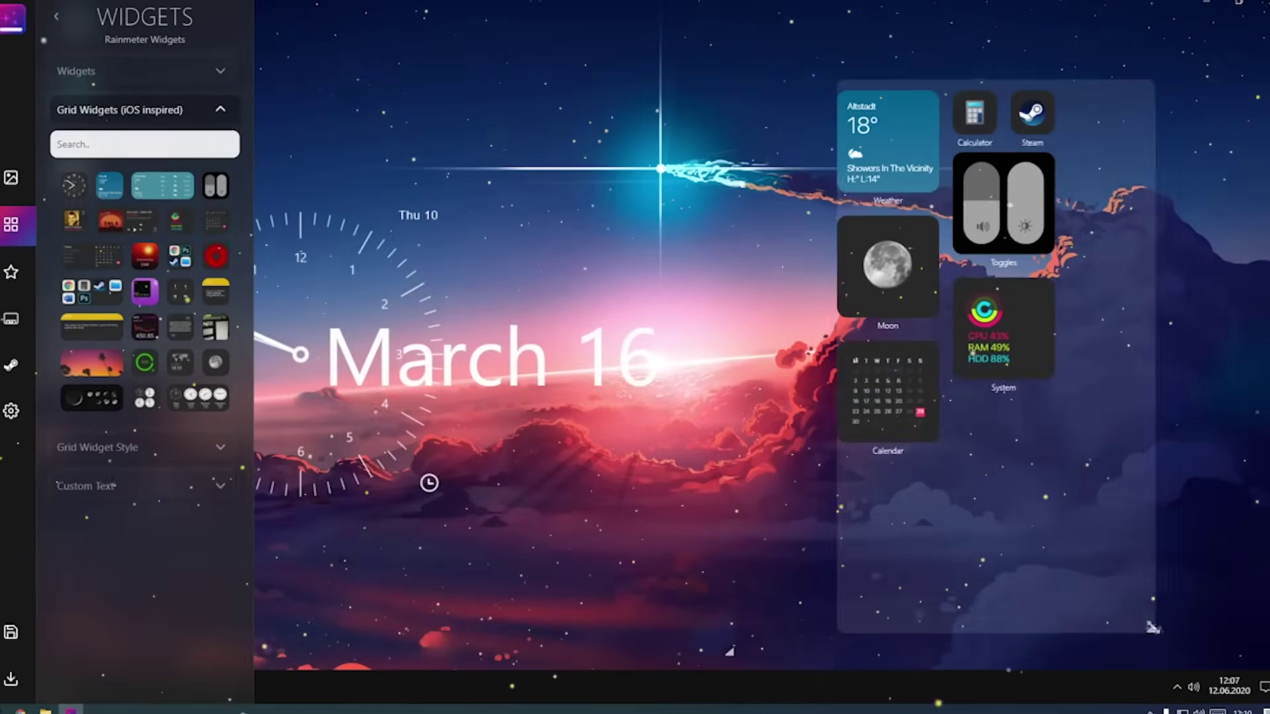
- Turn on the dock and add app icons to the dock and the widget grid
click(10, 319)
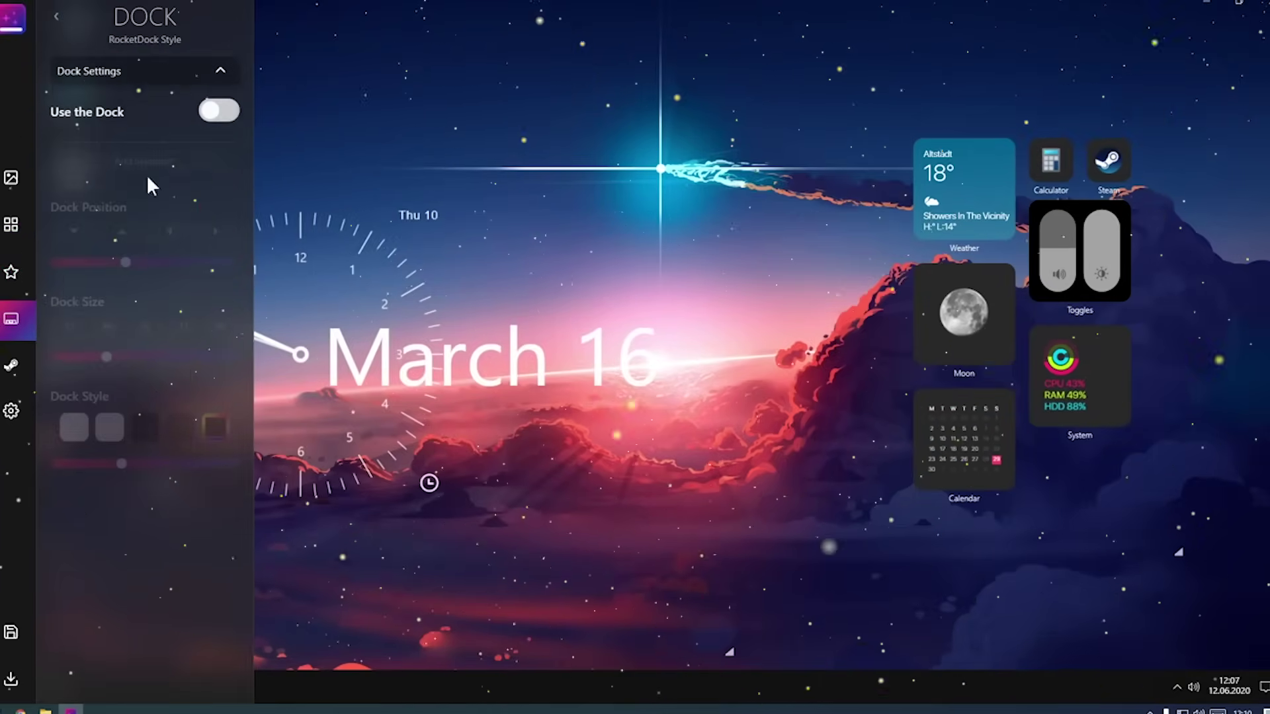
click(219, 111)
click(13, 272)
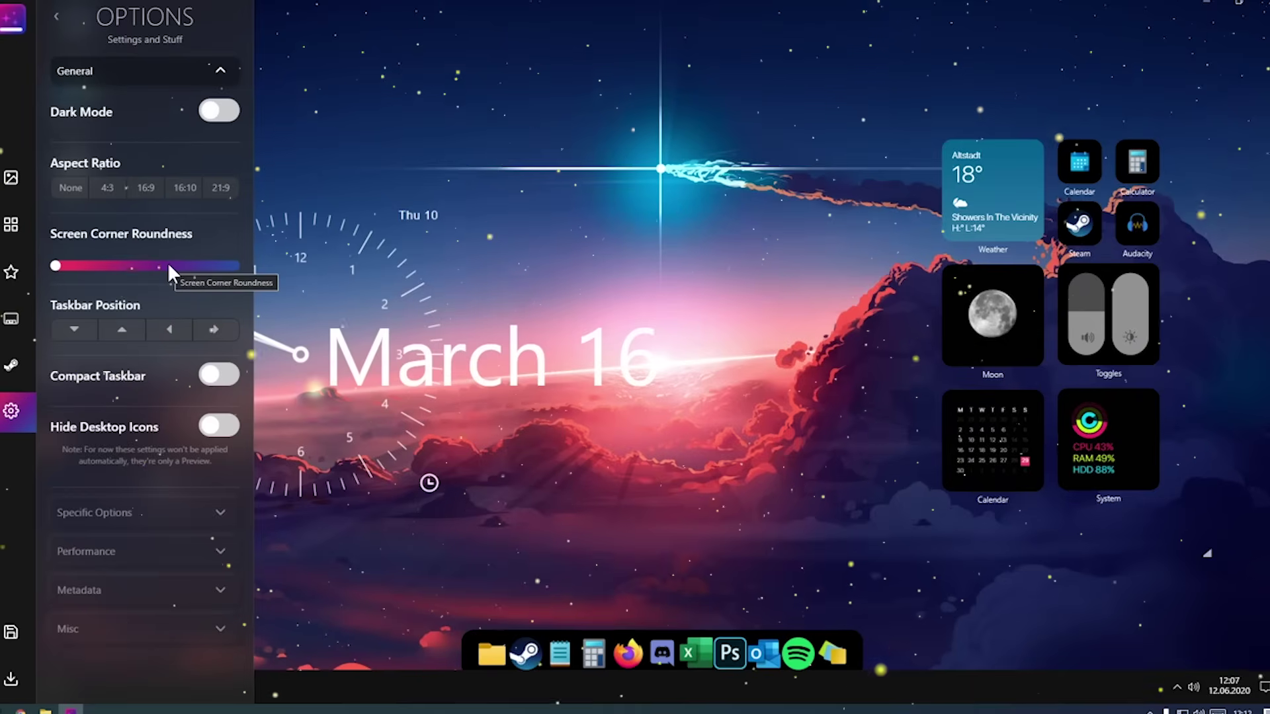
- Check the style's performance impact for Core i5 Quad Core, 4GB, Pentium 4, 1GB, and Core i7+, Ryzen 5+, 16GB
click(189, 73)
click(186, 149)
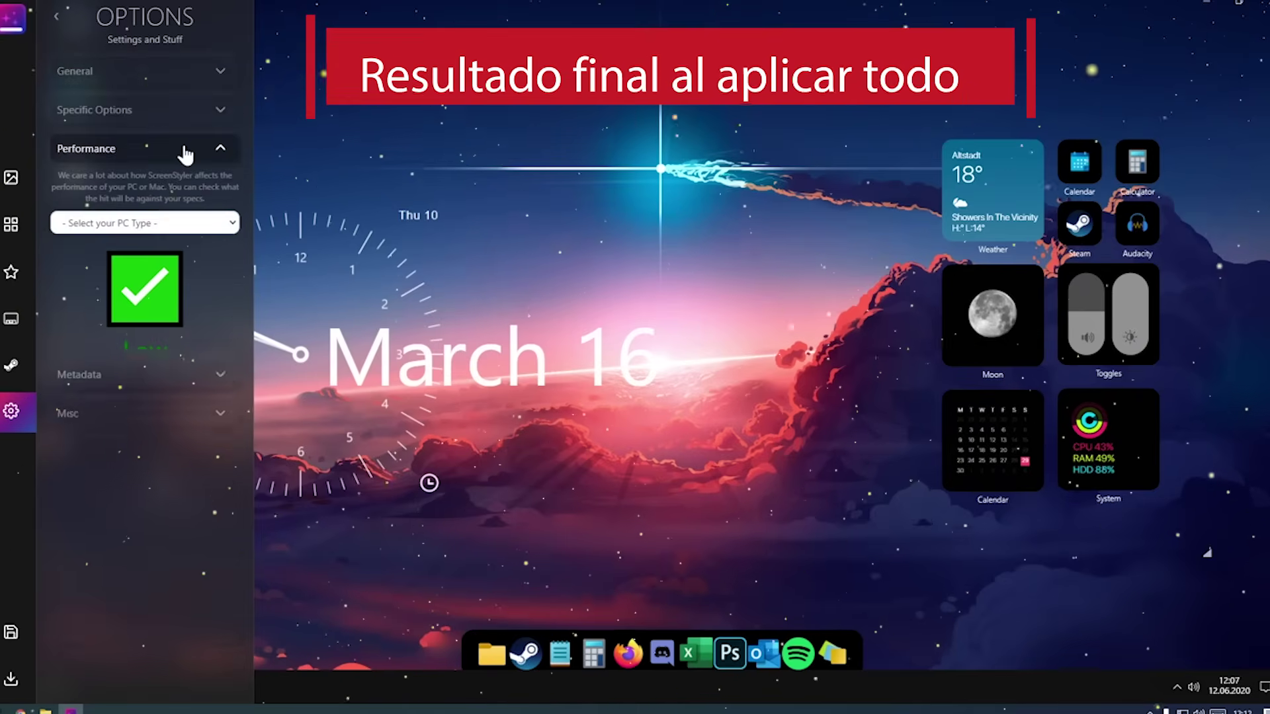
click(220, 224)
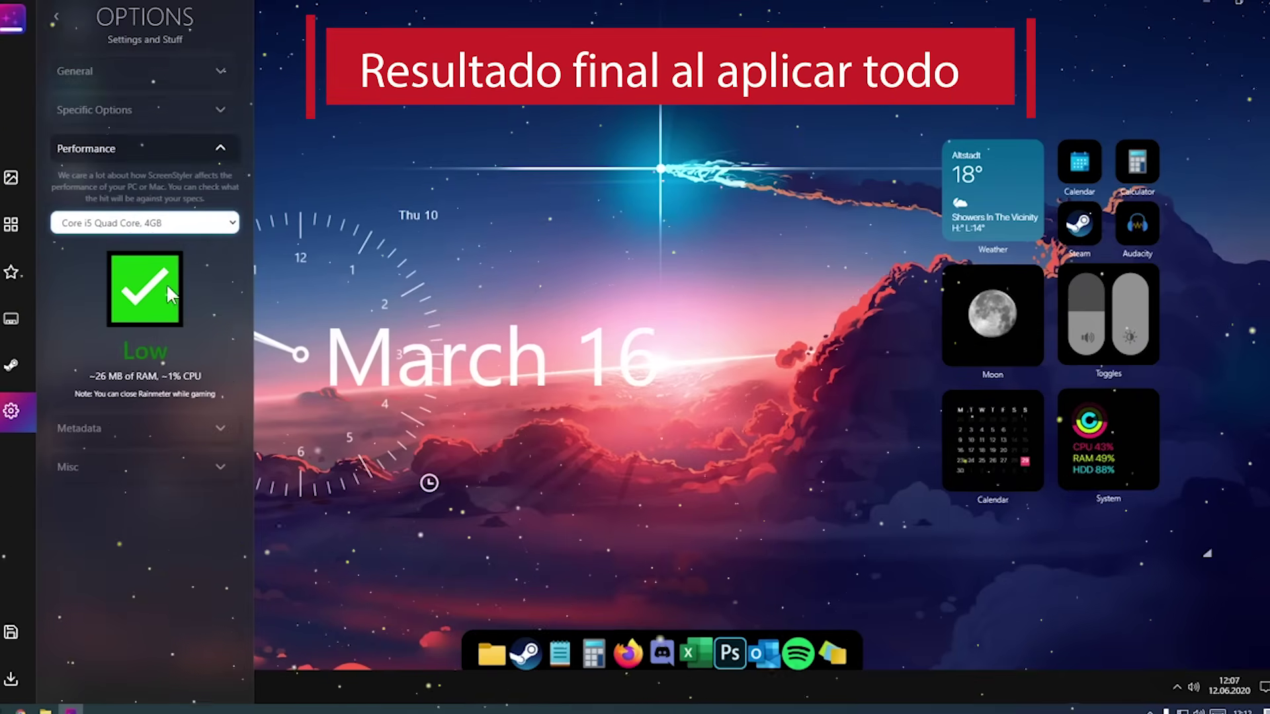
click(161, 222)
click(217, 270)
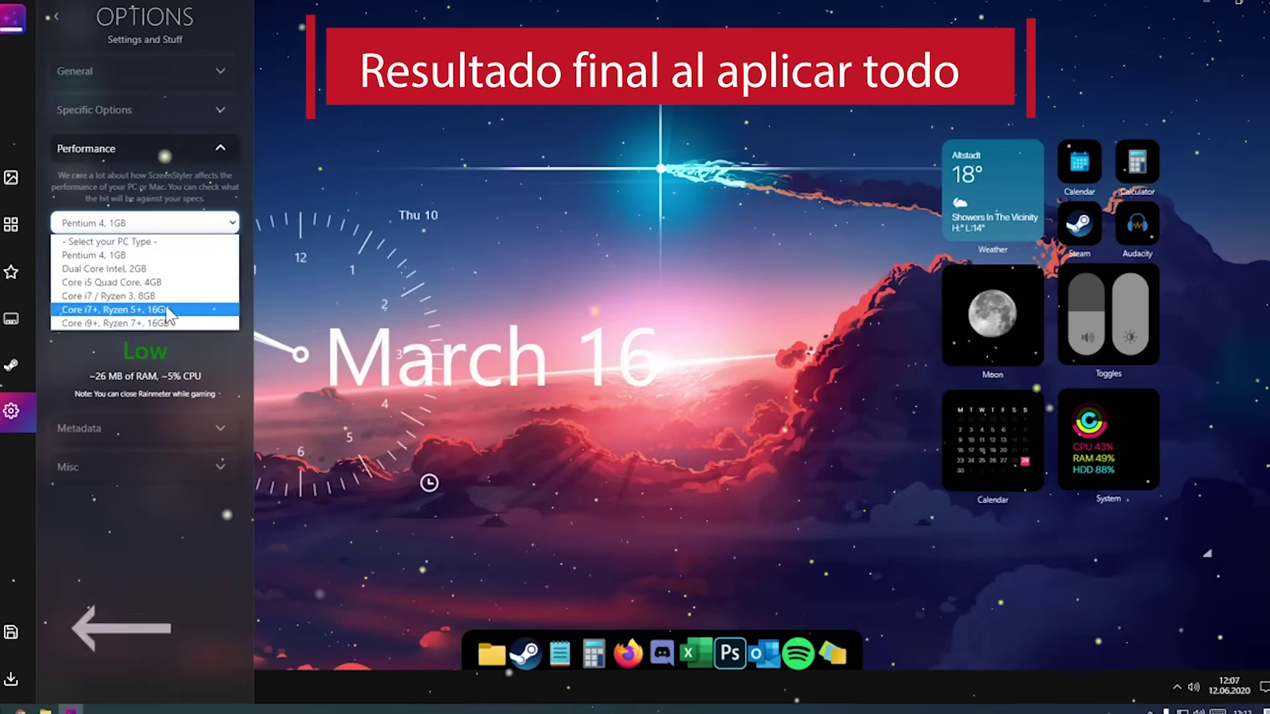
click(169, 310)
- Apply the finished style without giving it a name
click(12, 681)
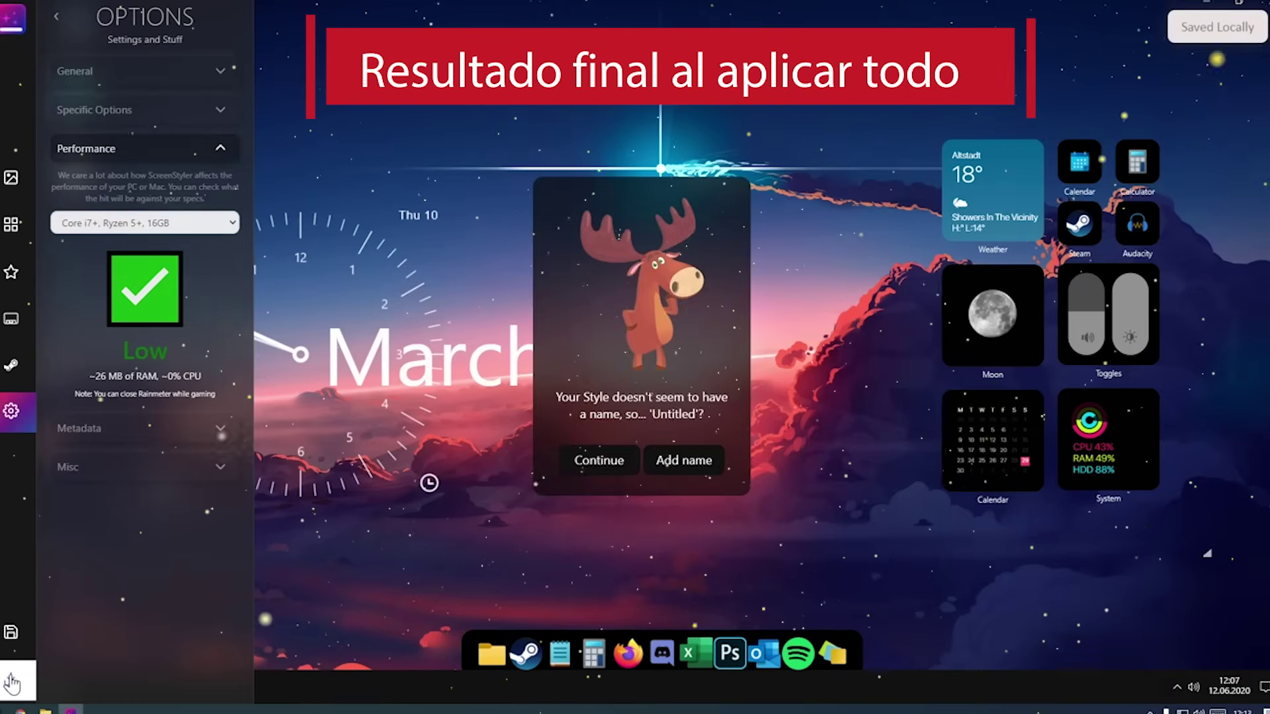
click(598, 459)
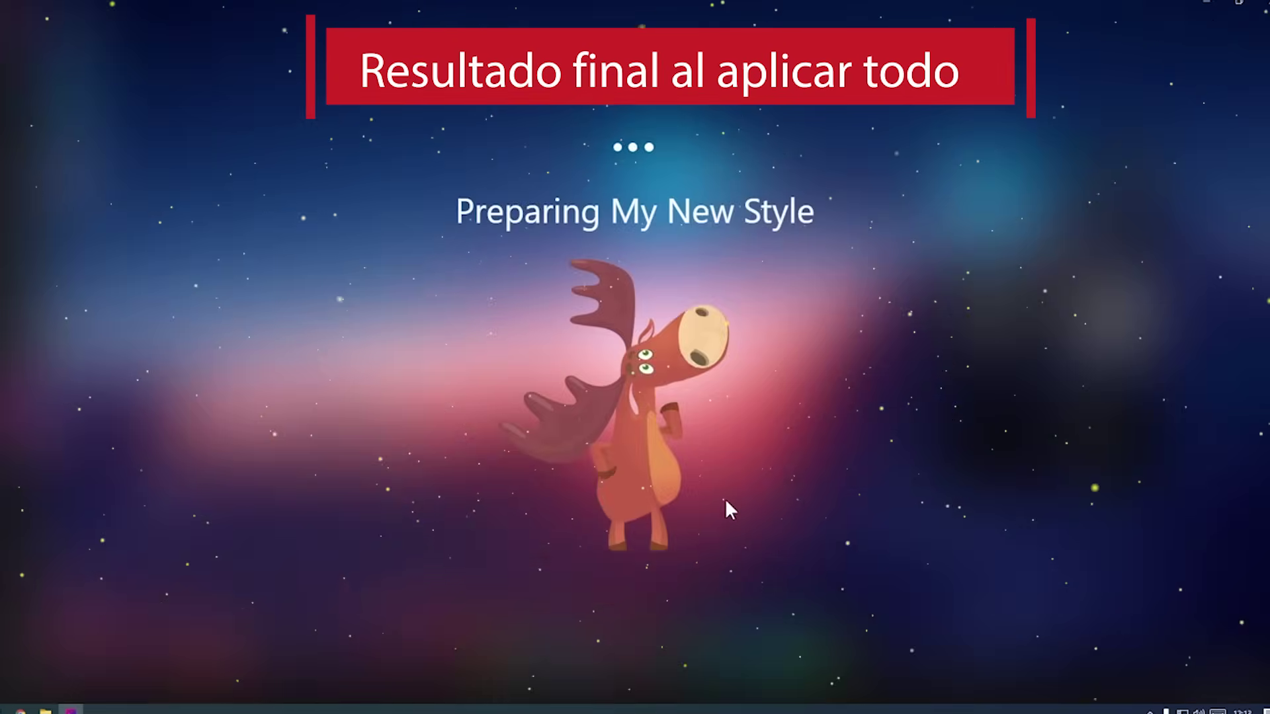